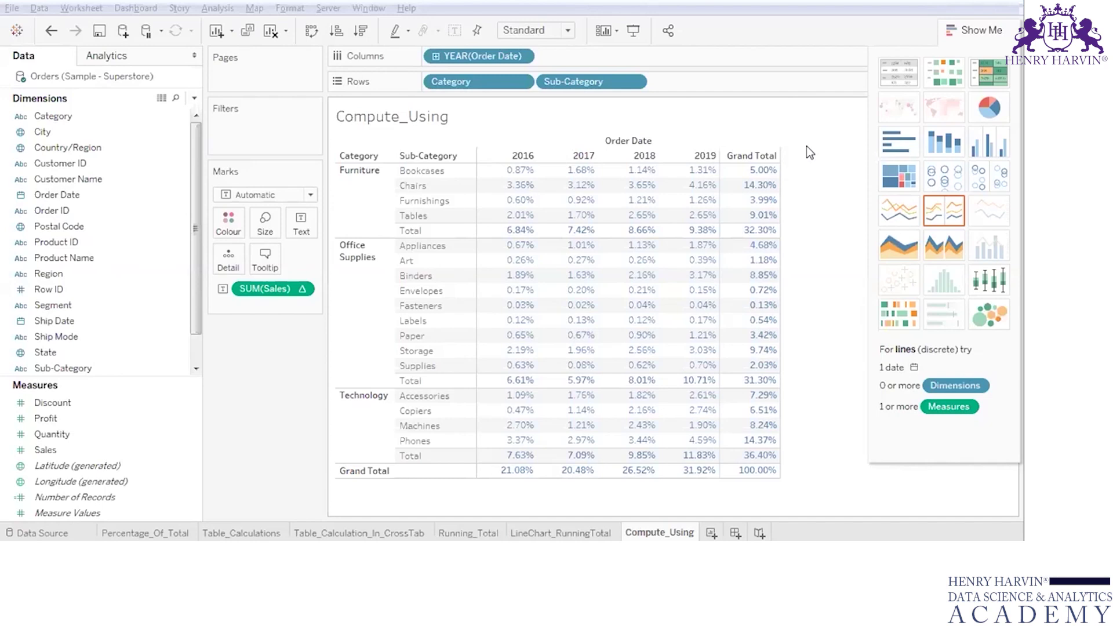
- Examine the existing percent-of-total sales crosstab, comparing individual cells, category totals and grand totals, especially for 2016
click(963, 35)
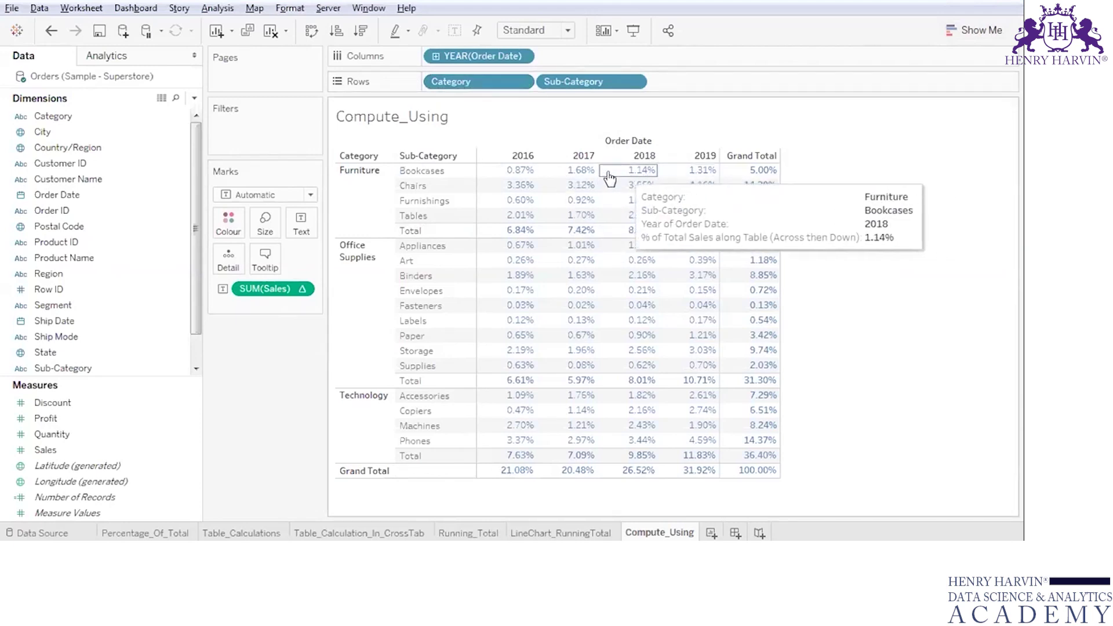
mouse_move(769, 474)
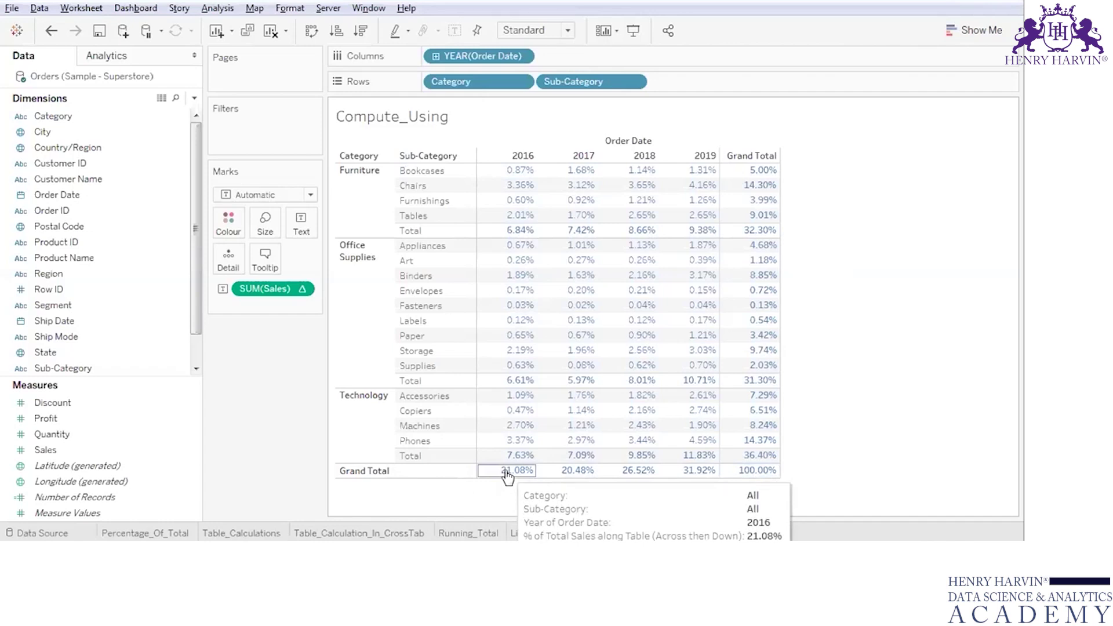
mouse_move(522, 230)
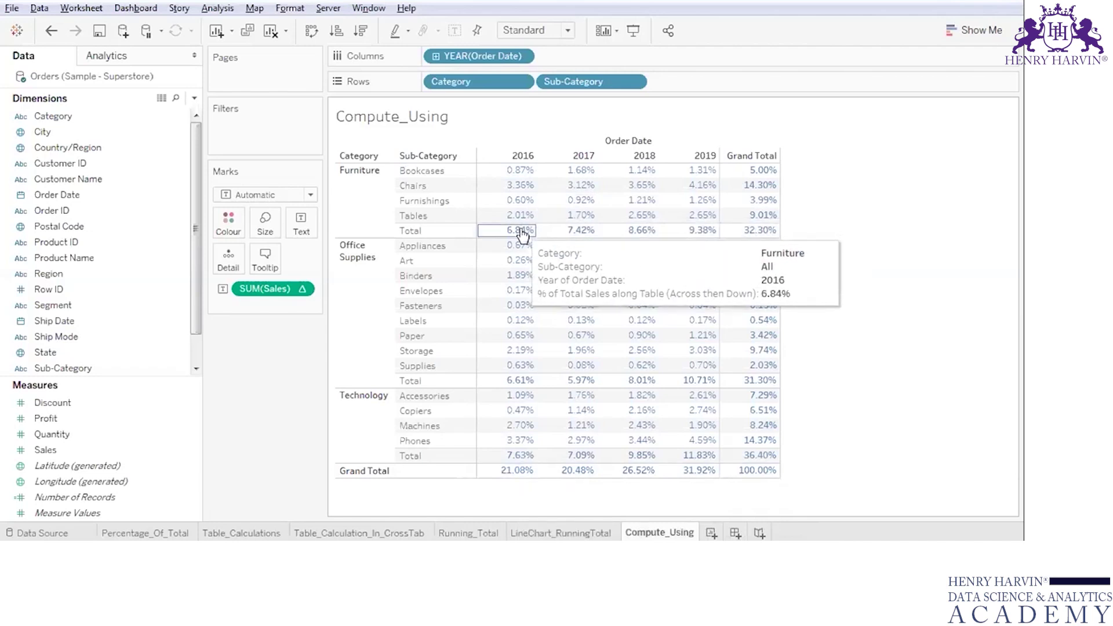
mouse_move(524, 384)
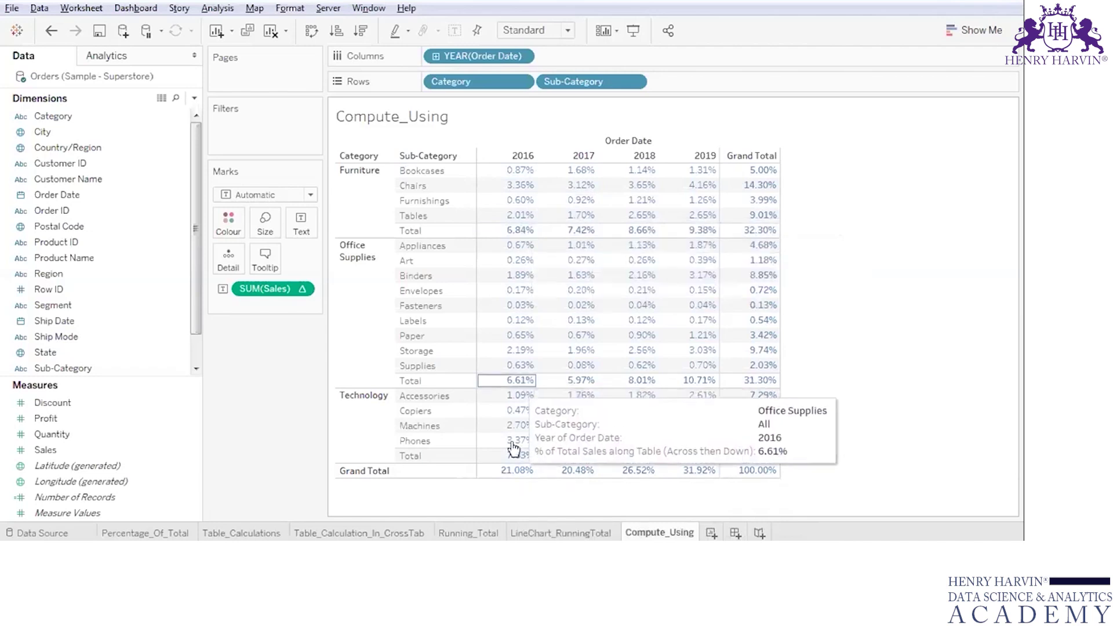
mouse_move(510, 457)
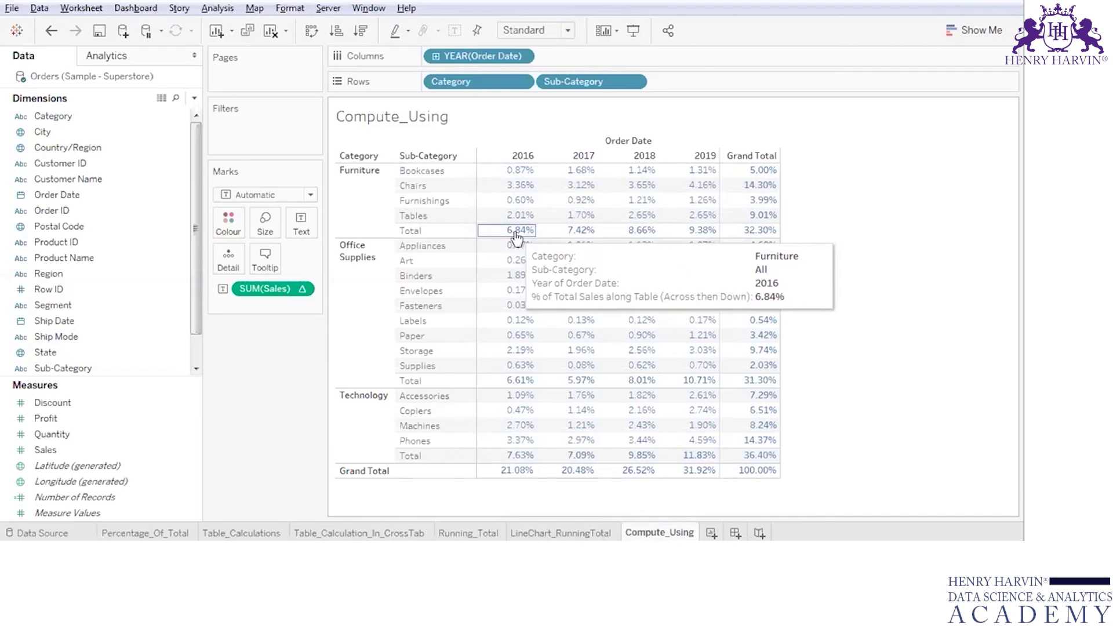
mouse_move(496, 189)
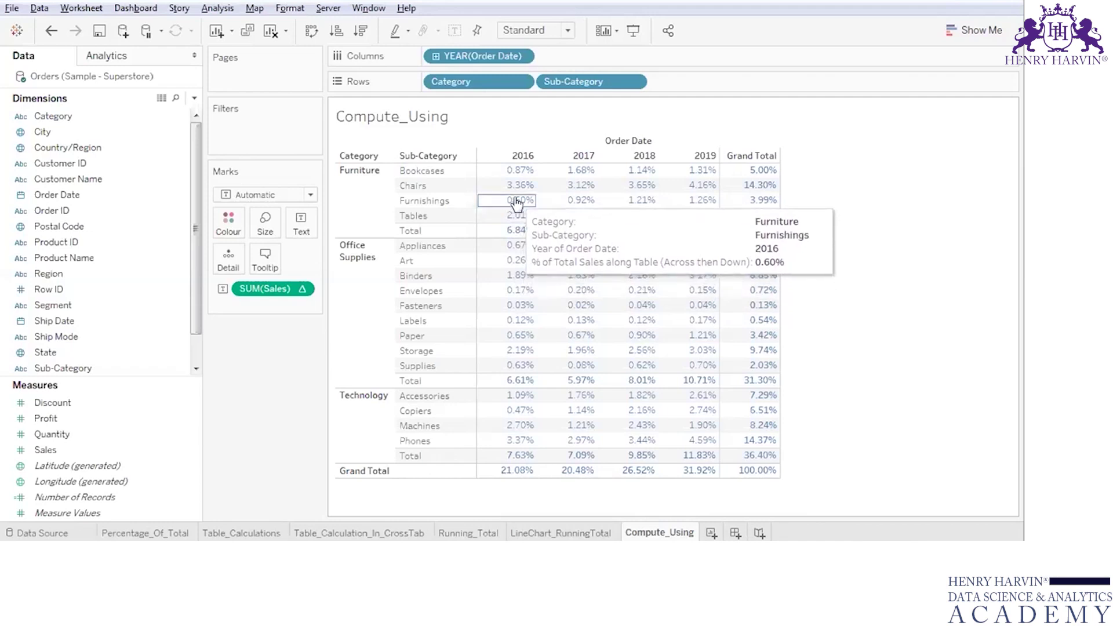
mouse_move(740, 218)
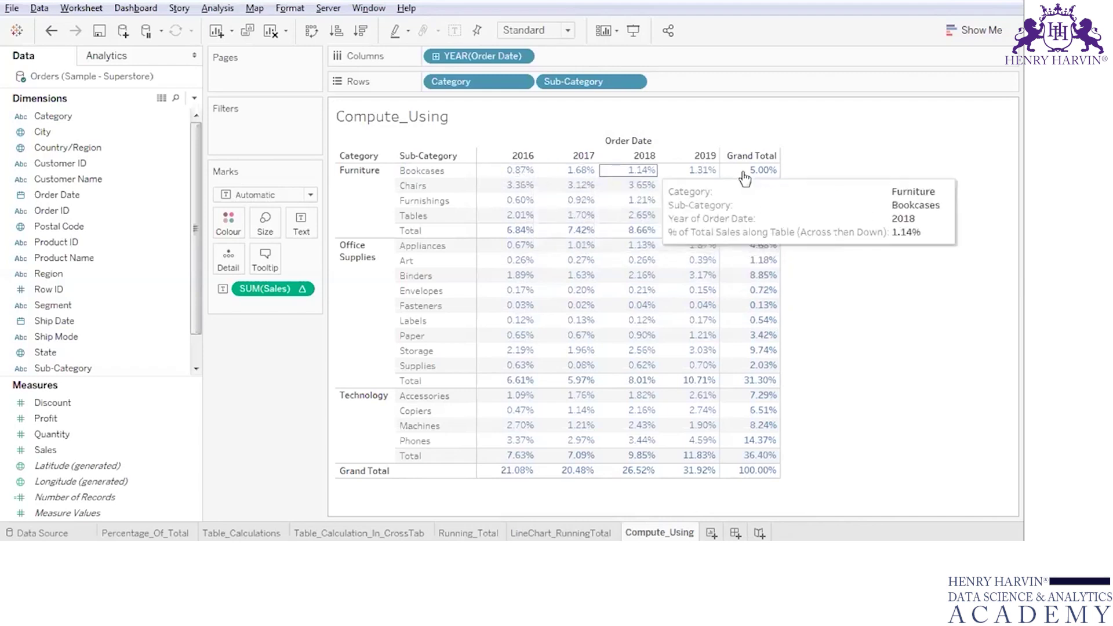
mouse_move(765, 472)
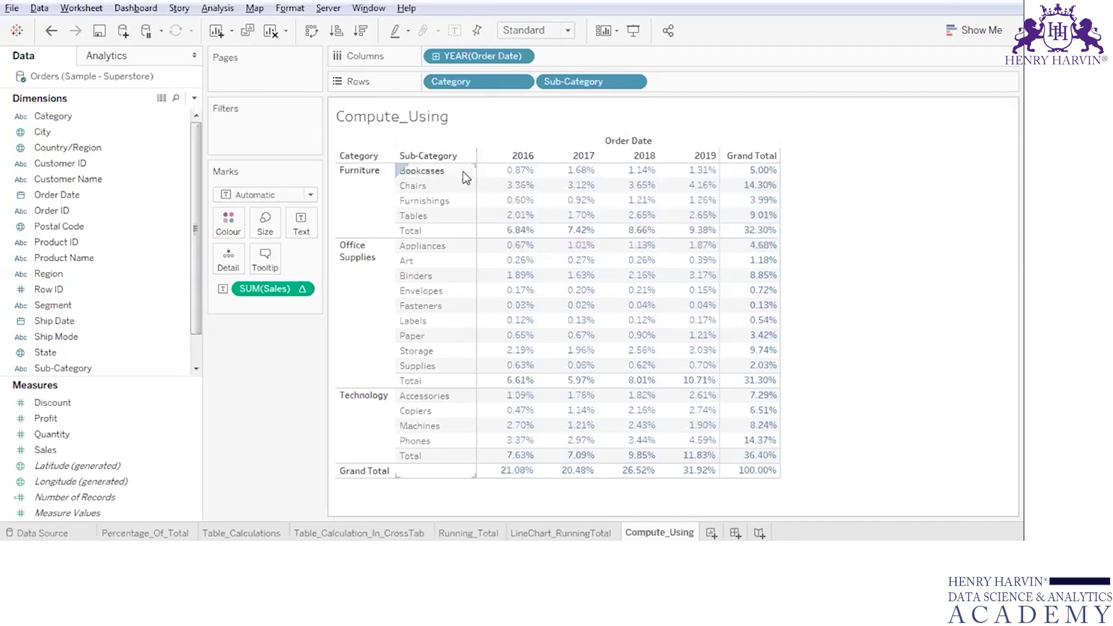
click(516, 156)
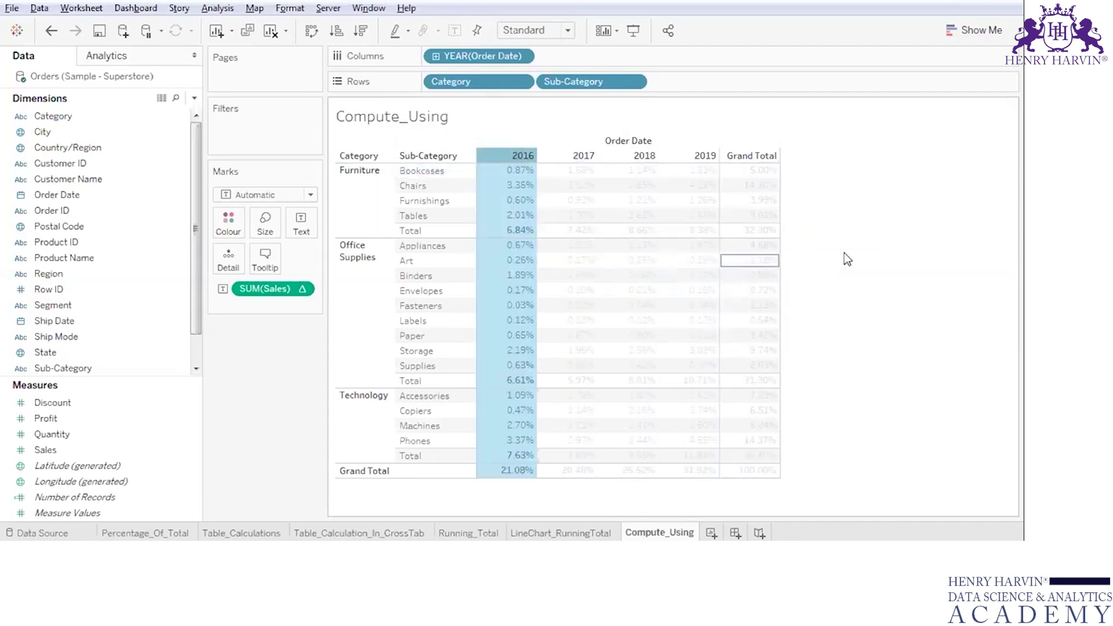
click(911, 250)
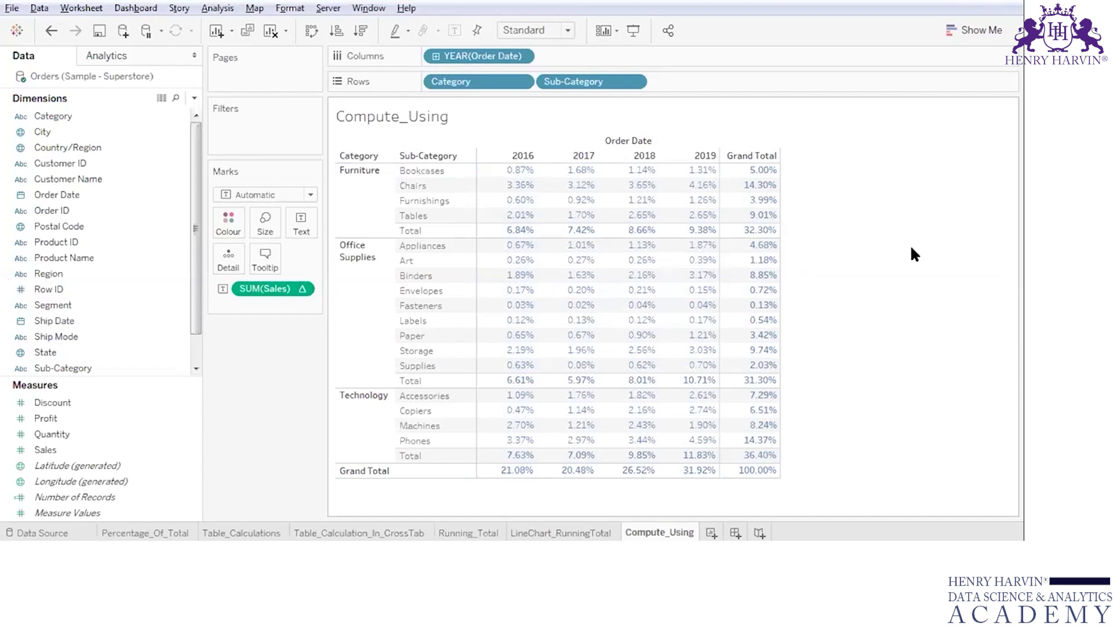
- Clear the Compute_Using sheet and place Category and Sub-Category on the rows
click(271, 33)
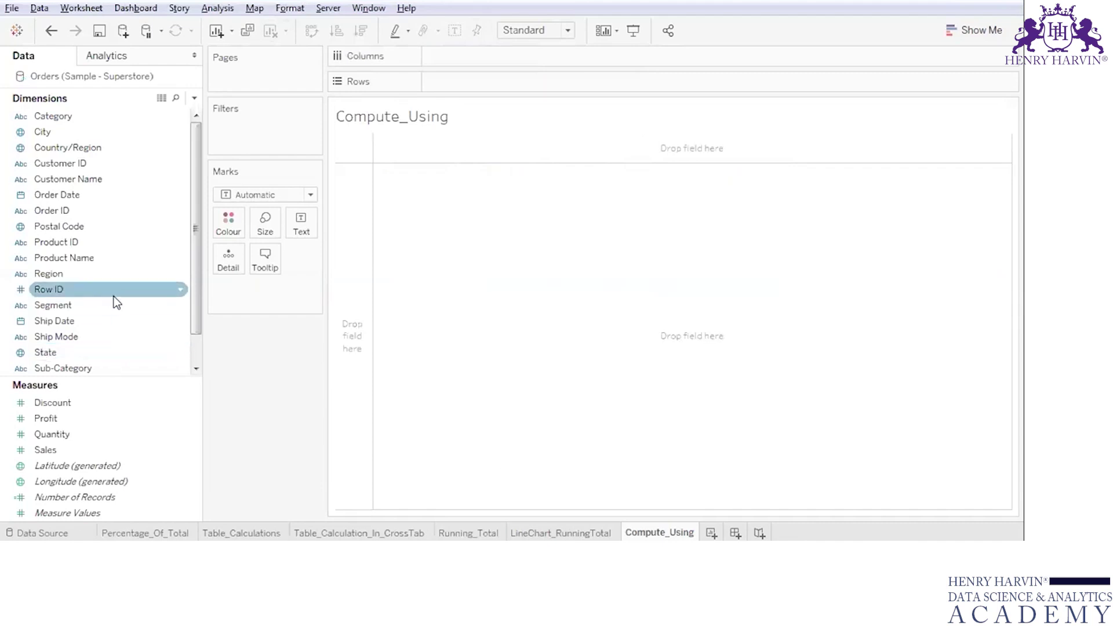
drag(87, 115, 489, 82)
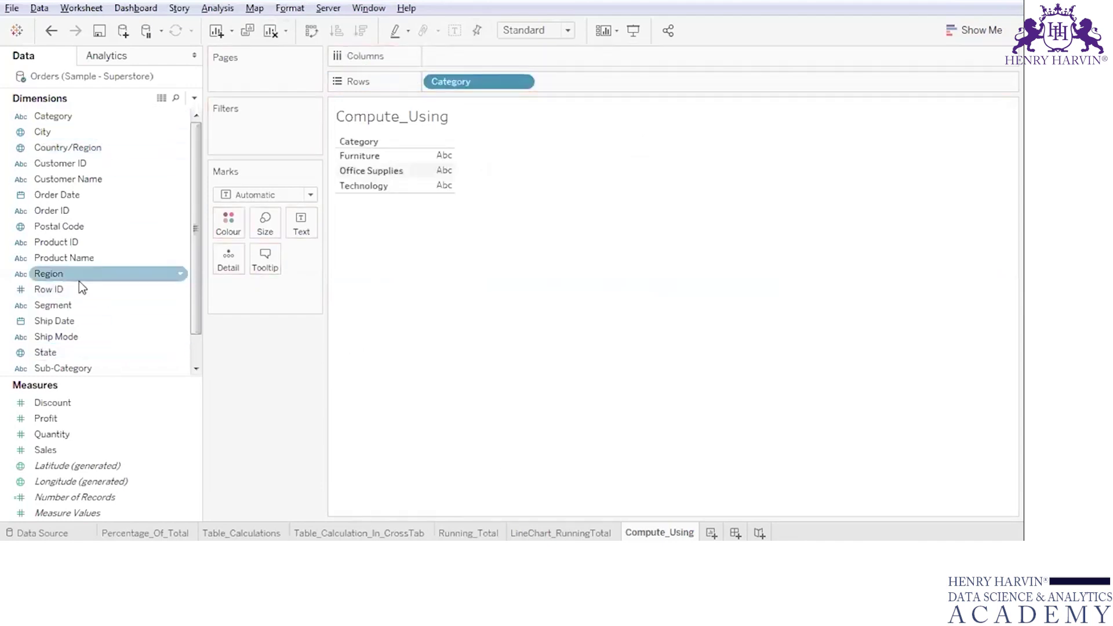
drag(72, 365, 613, 76)
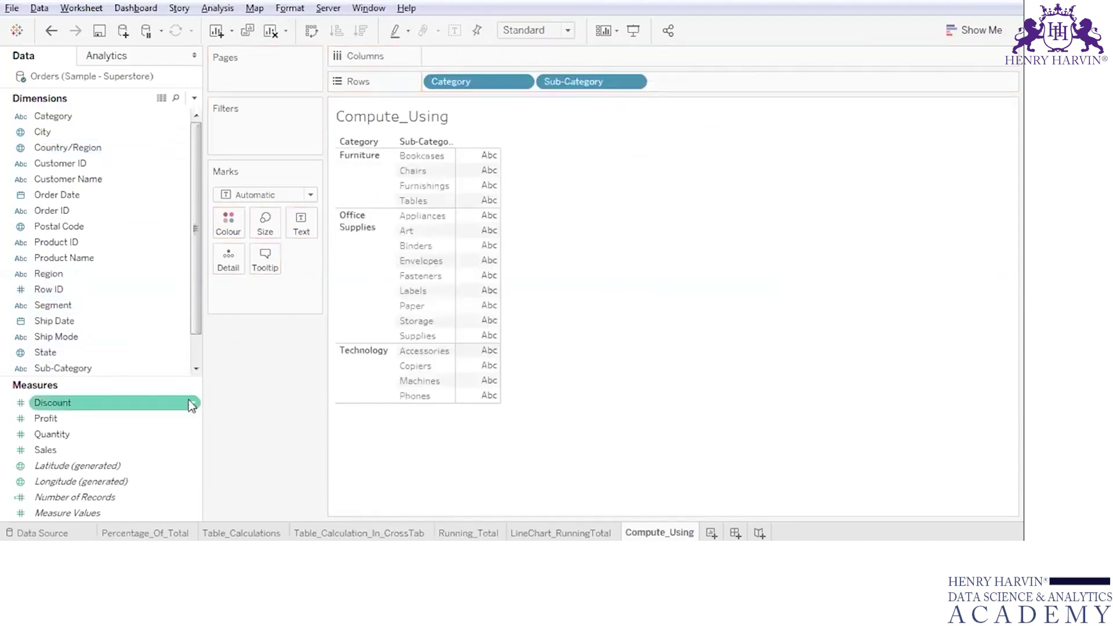
- Add Sales to the view as a text table and break it down by year of Order Date across the columns
double_click(69, 450)
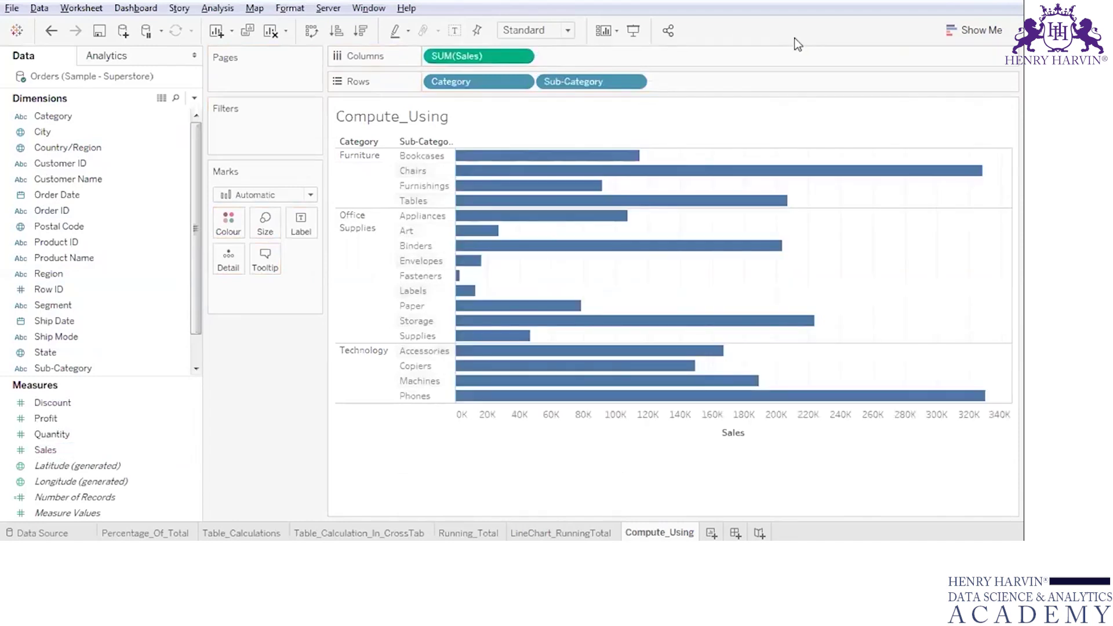
click(990, 27)
click(909, 67)
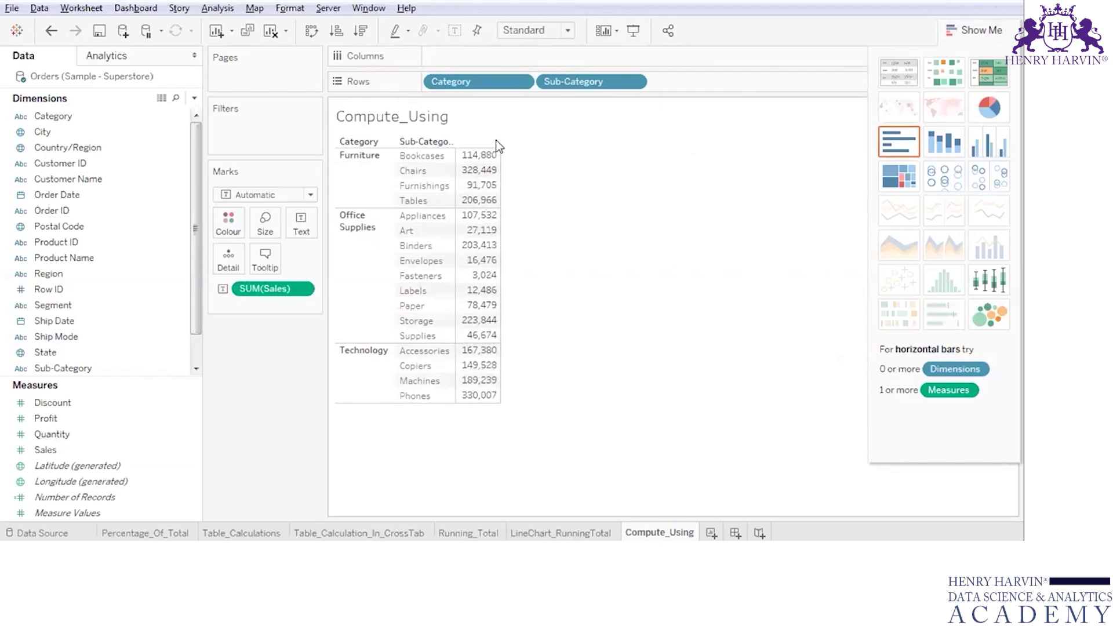
drag(75, 204, 511, 61)
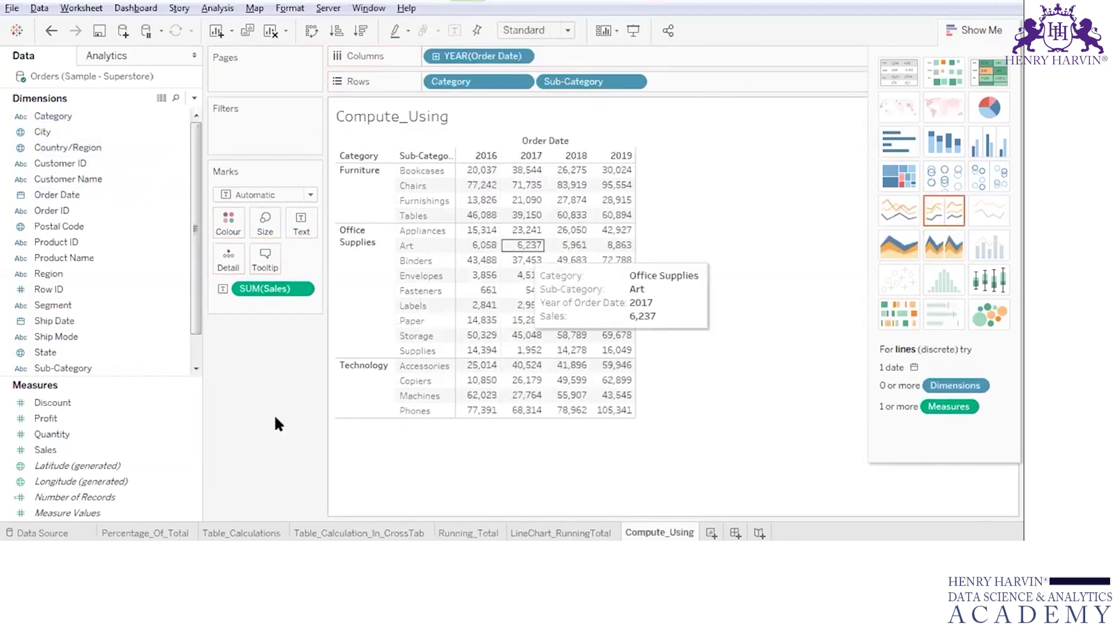
- Apply the Percent of Total quick table calculation to SUM(Sales), computed using Table (across)
click(302, 289)
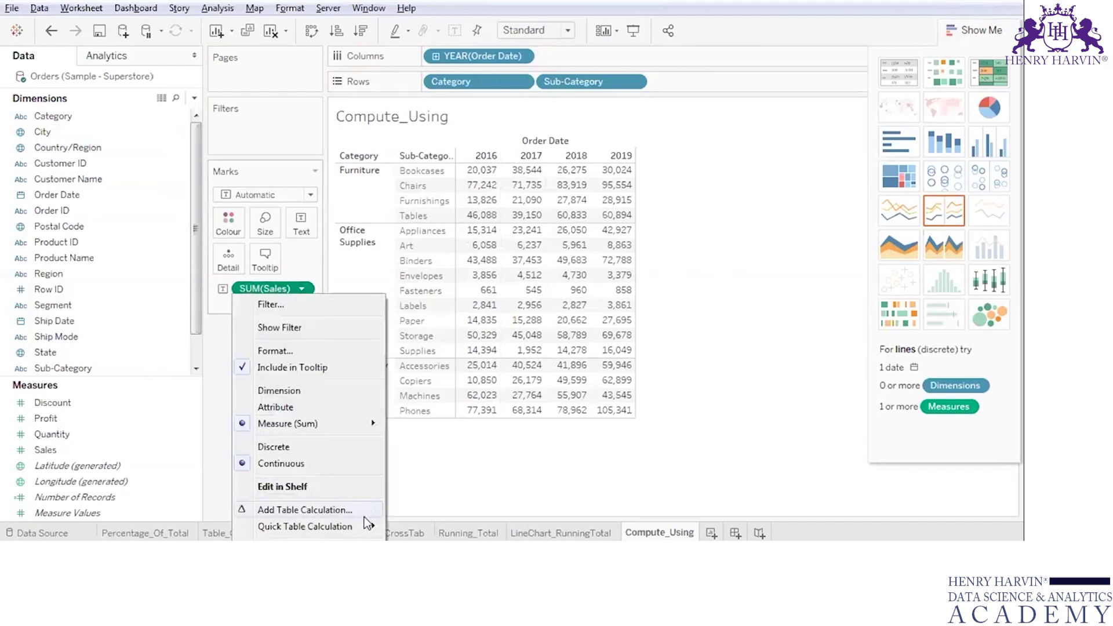
mouse_move(356, 523)
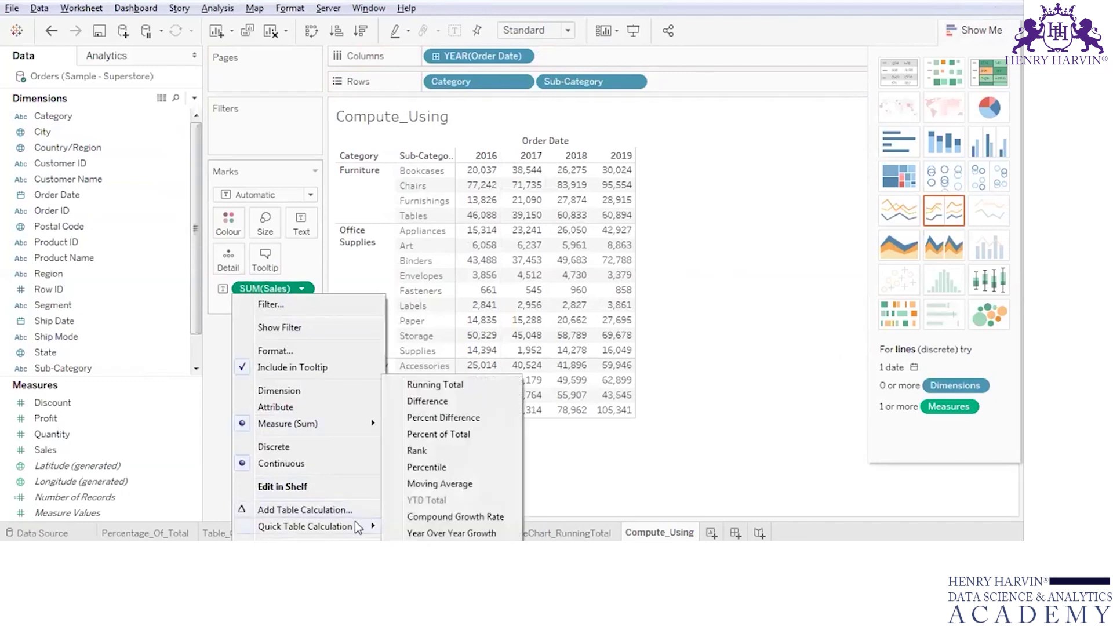
click(438, 435)
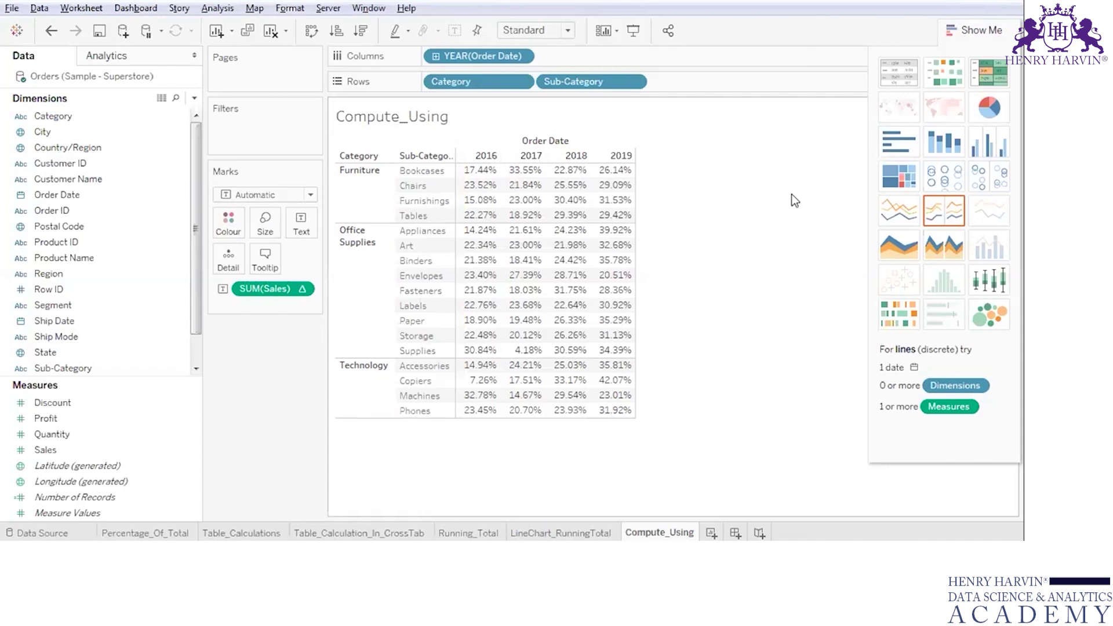
click(305, 288)
mouse_move(298, 479)
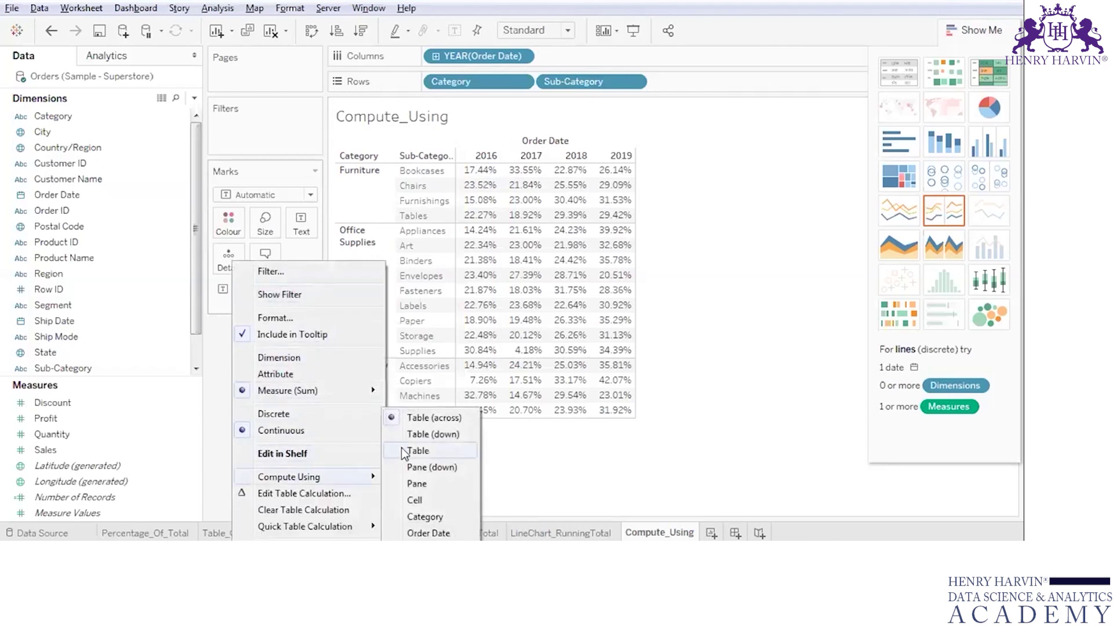
click(418, 419)
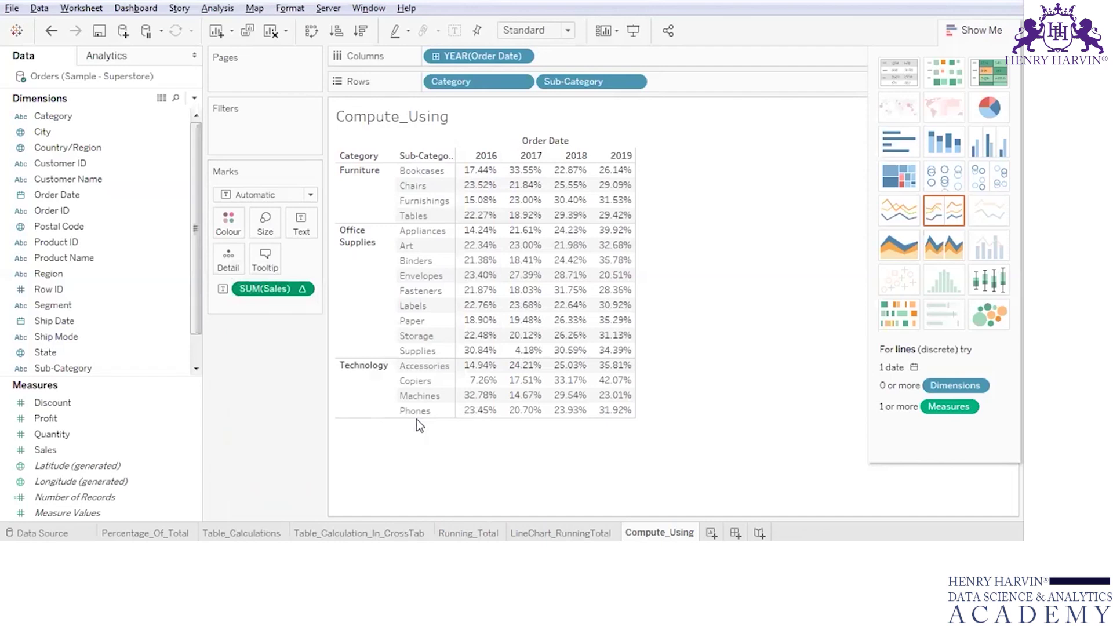
- Show both row grand totals and column grand totals in the crosstab
click(221, 8)
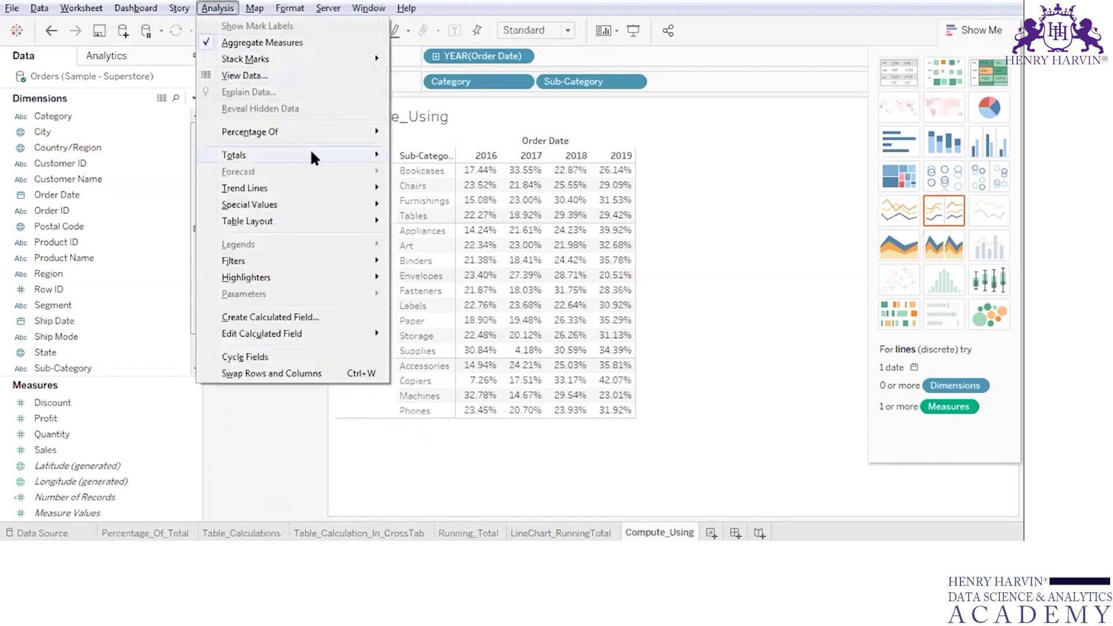
mouse_move(324, 156)
click(405, 153)
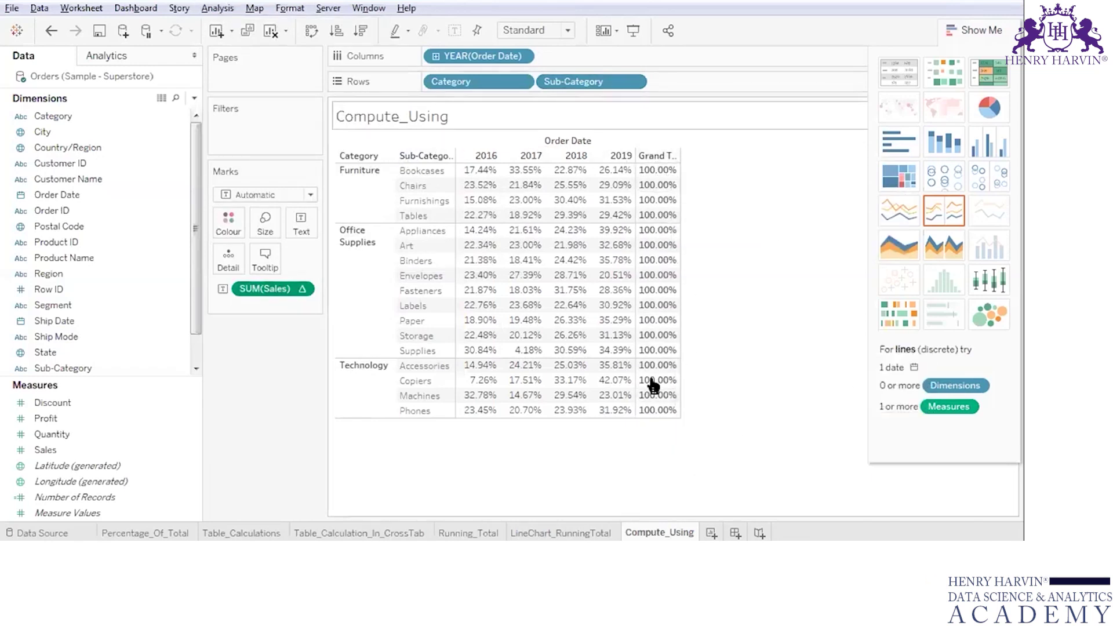
click(218, 8)
mouse_move(363, 157)
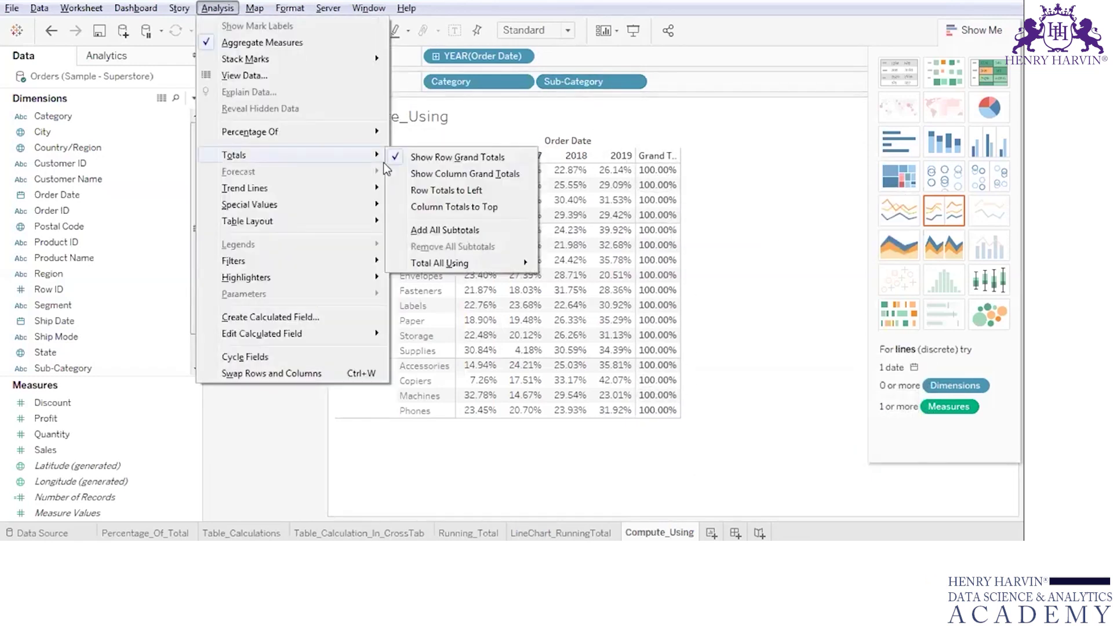
click(401, 176)
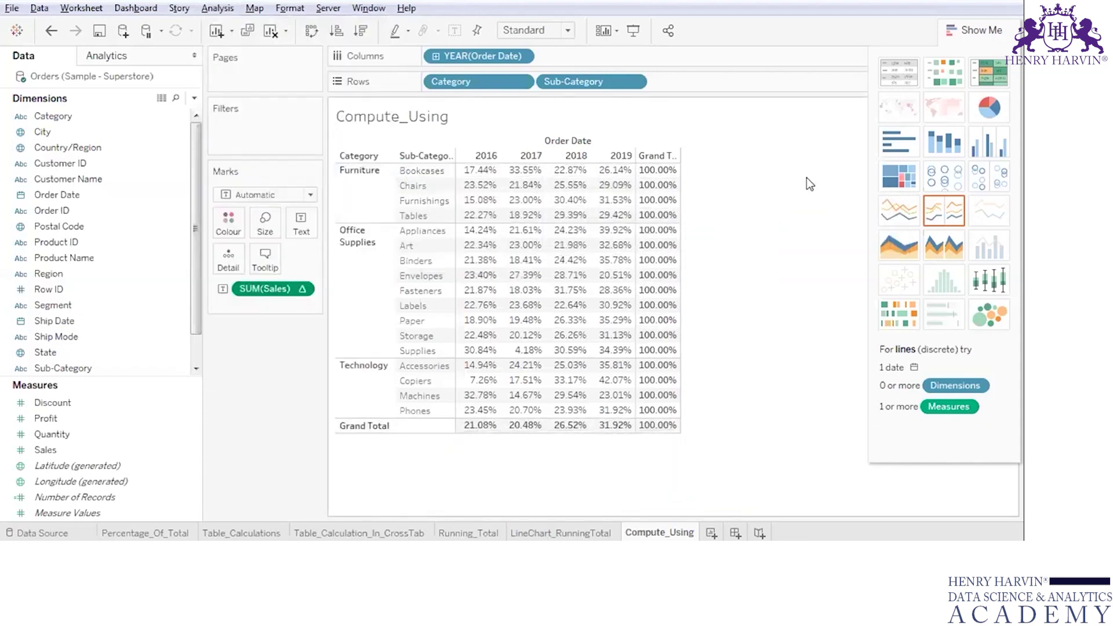
- Examine how the yearly percentages add up across each Furniture row, from Bookcases through Chairs and Furnishings to Tables
click(412, 170)
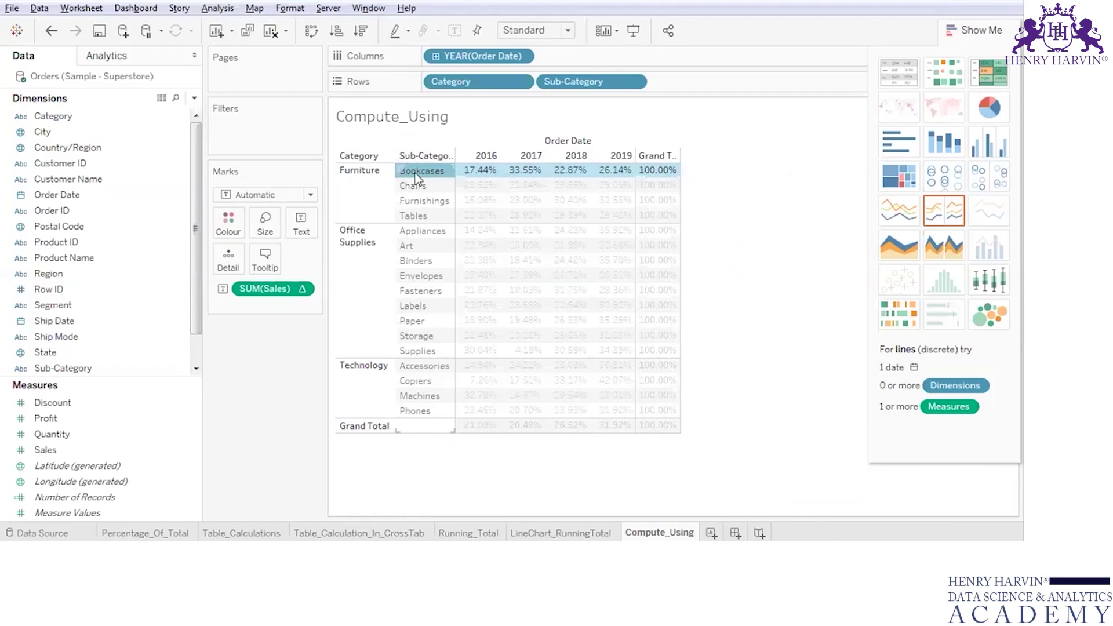
mouse_move(416, 179)
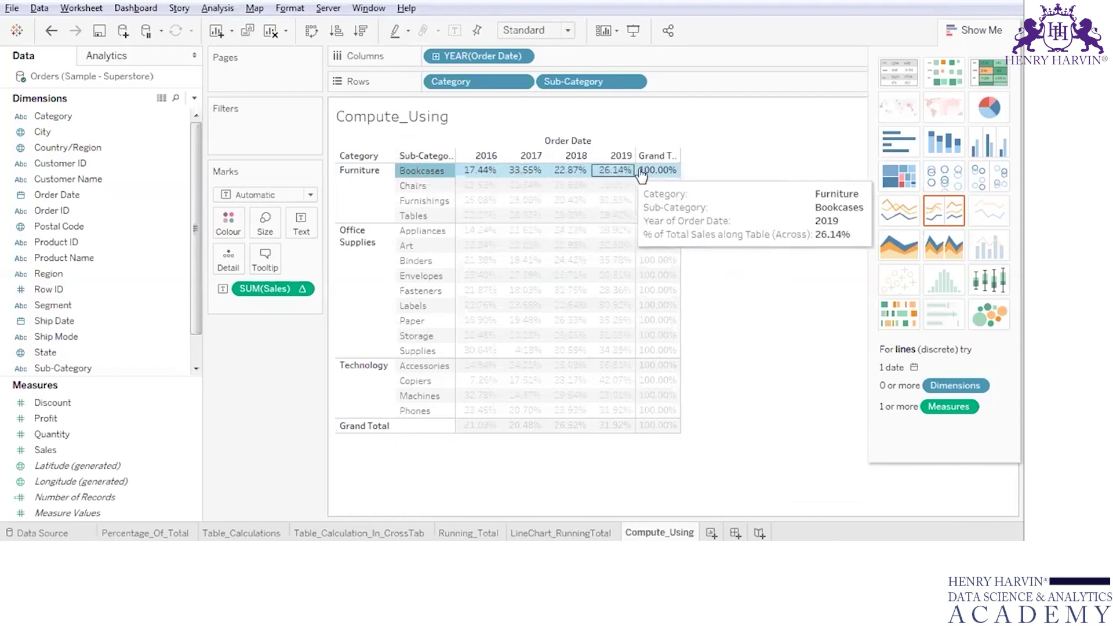
mouse_move(653, 177)
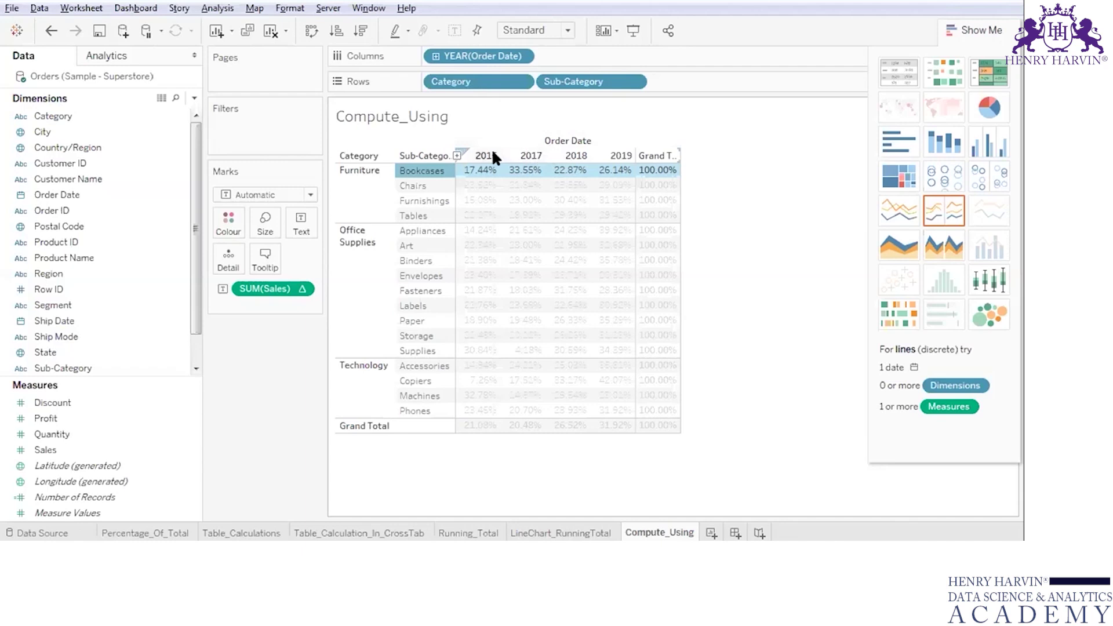
mouse_move(551, 160)
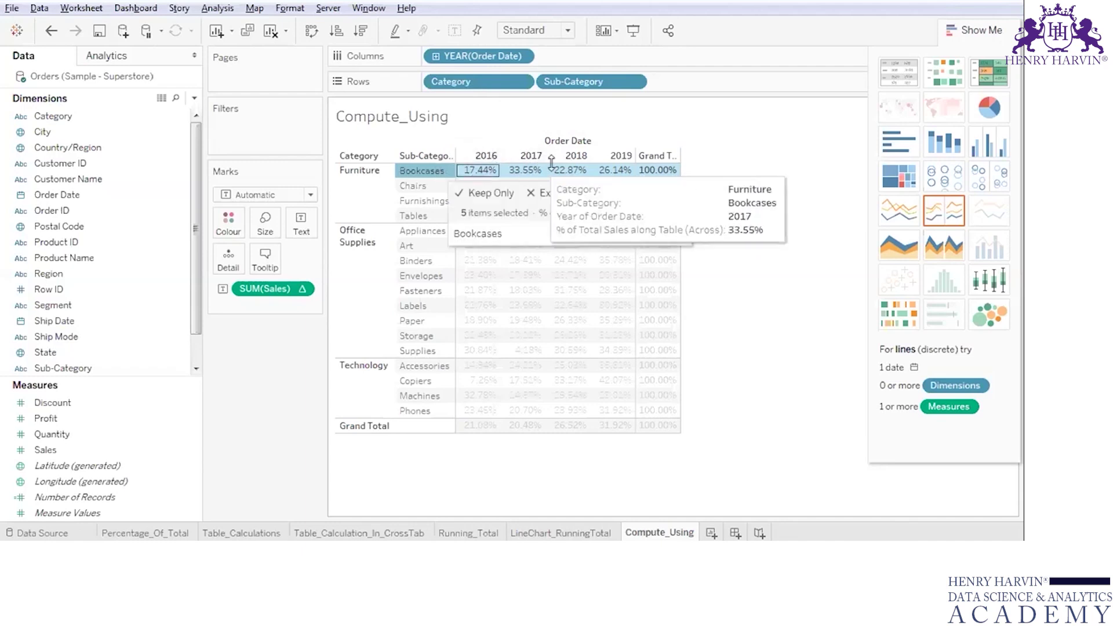
click(423, 186)
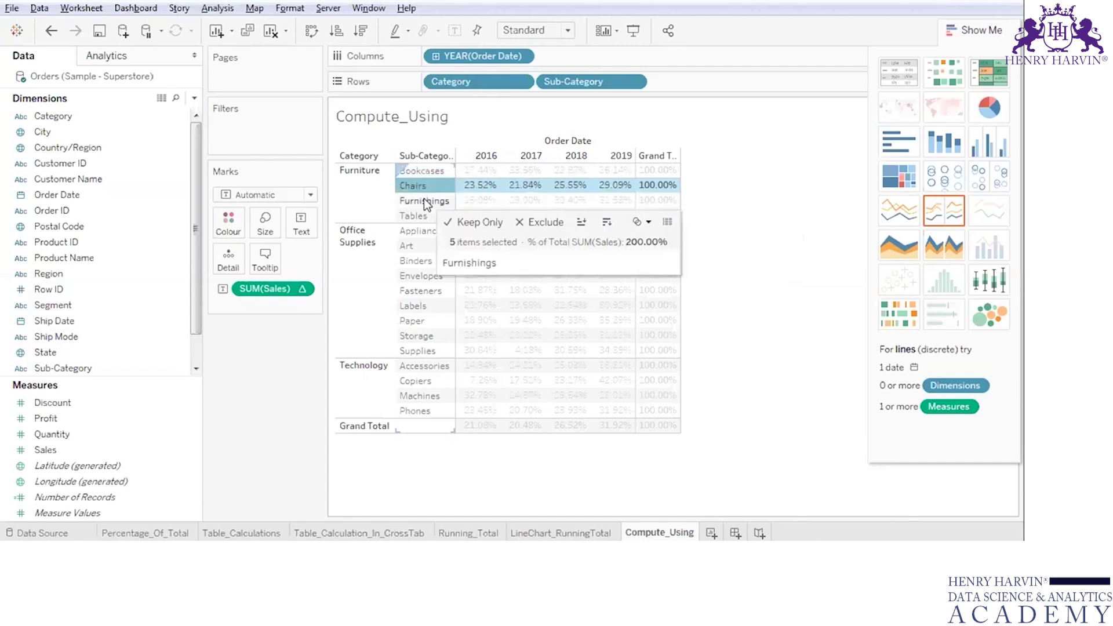
click(424, 201)
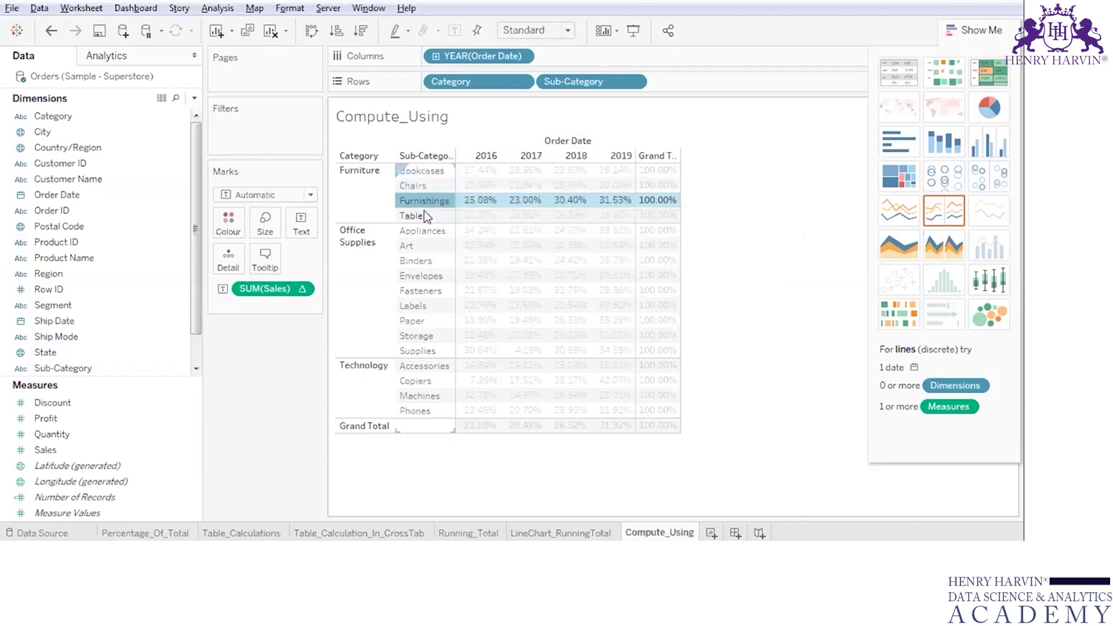
click(423, 212)
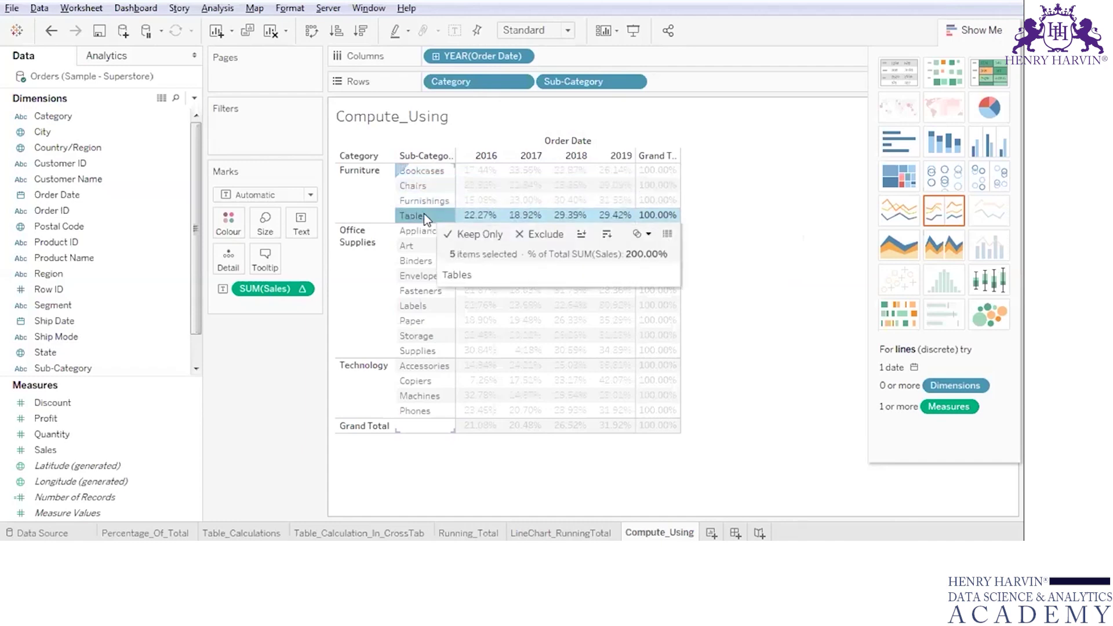
mouse_move(465, 217)
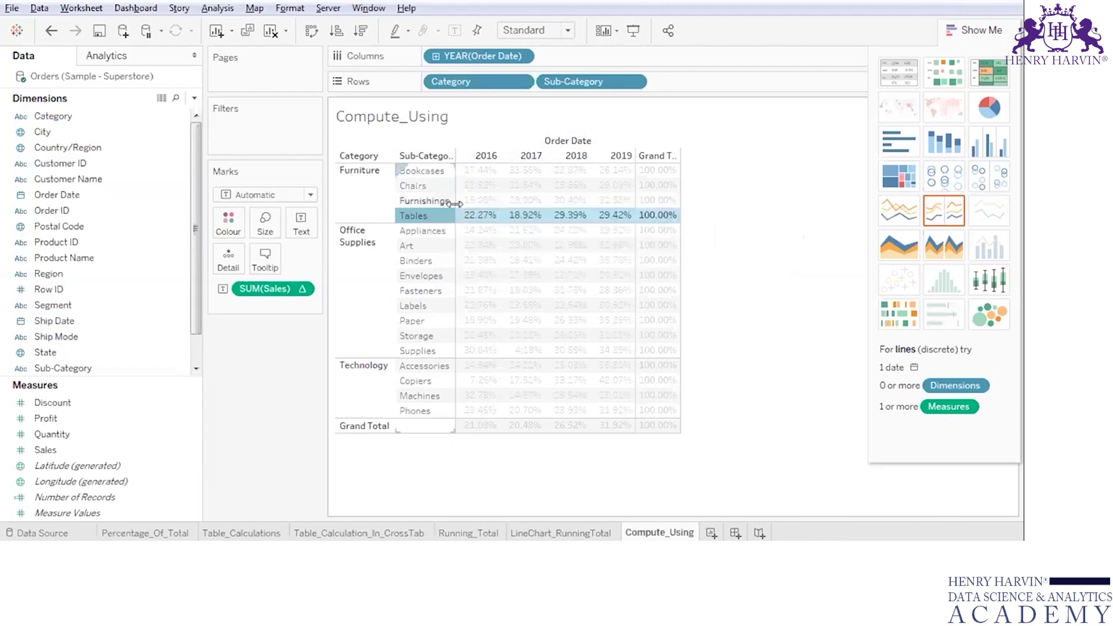
mouse_move(527, 218)
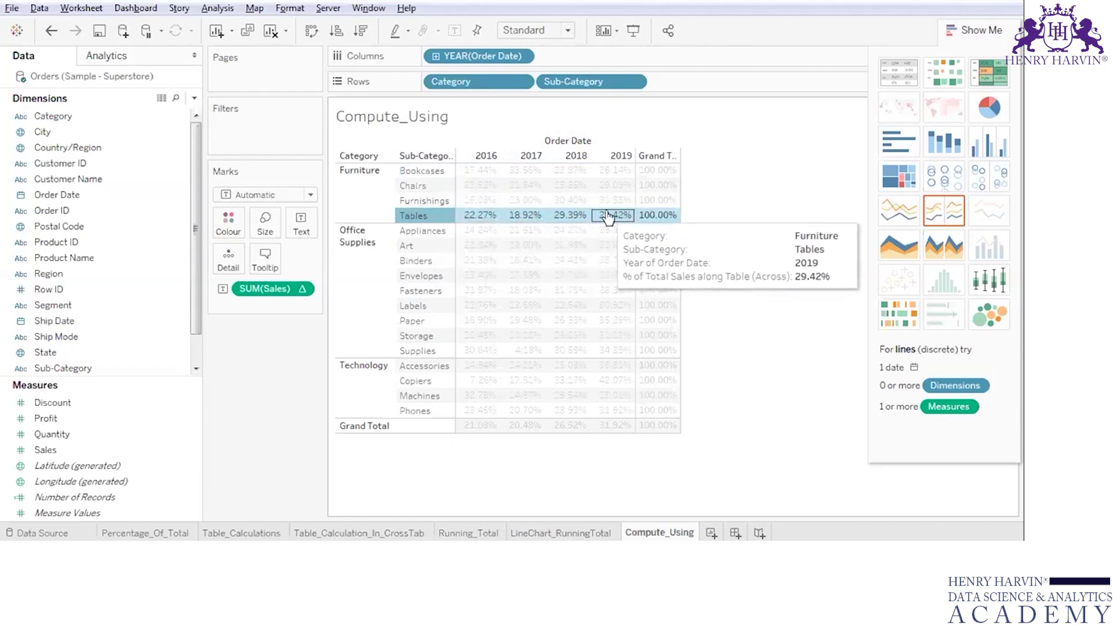
mouse_move(653, 217)
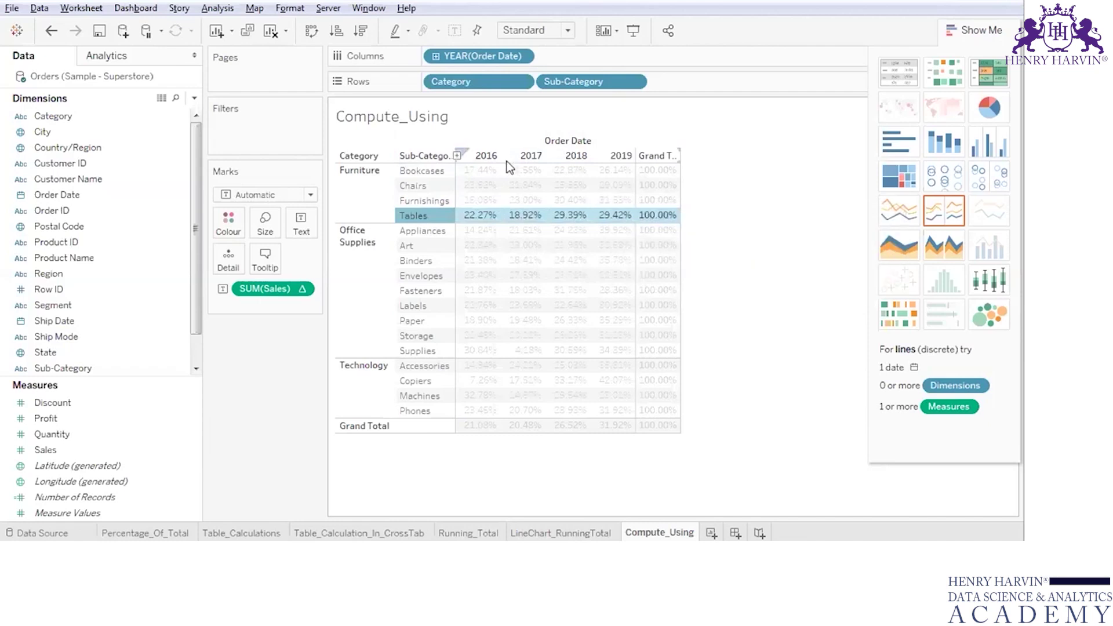
- Change the SUM(Sales) percent-of-total calculation to compute using Table (down)
click(771, 206)
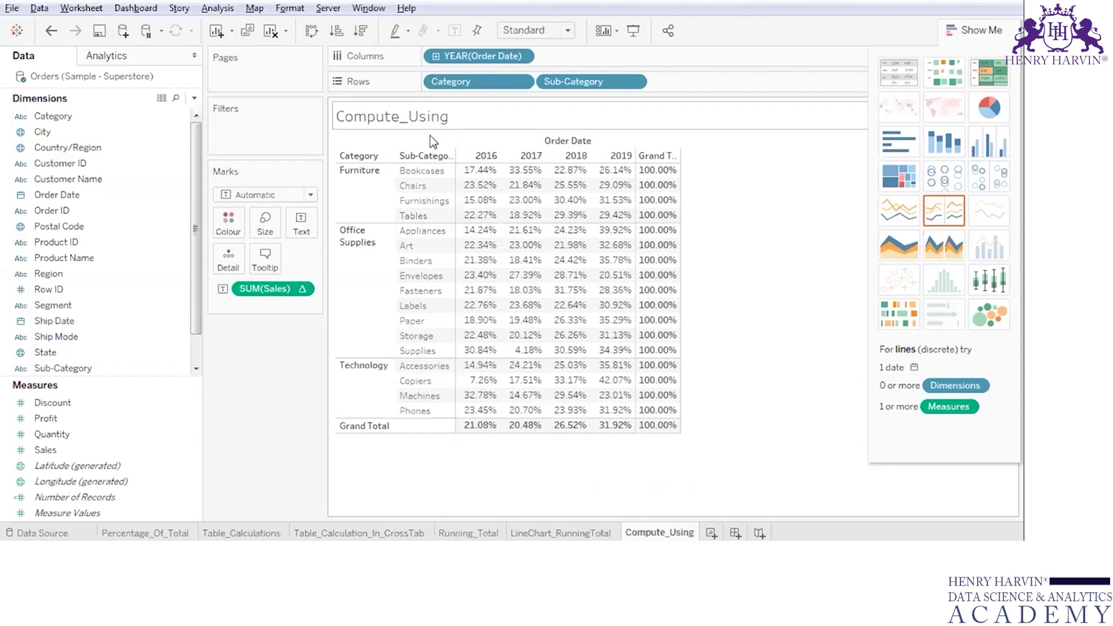
click(299, 290)
mouse_move(325, 457)
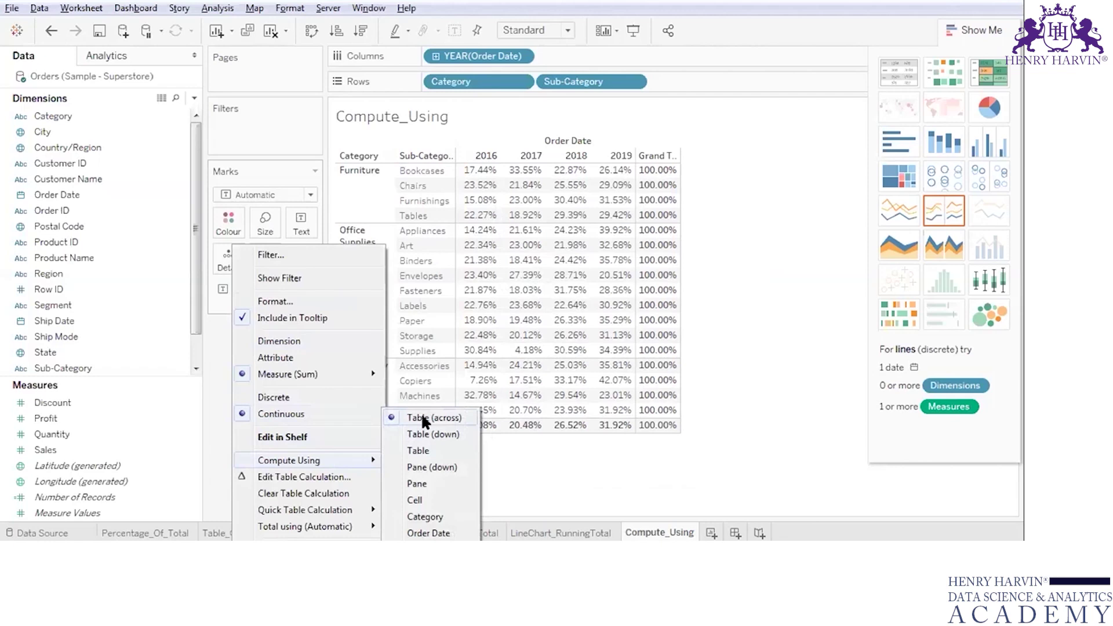
click(392, 434)
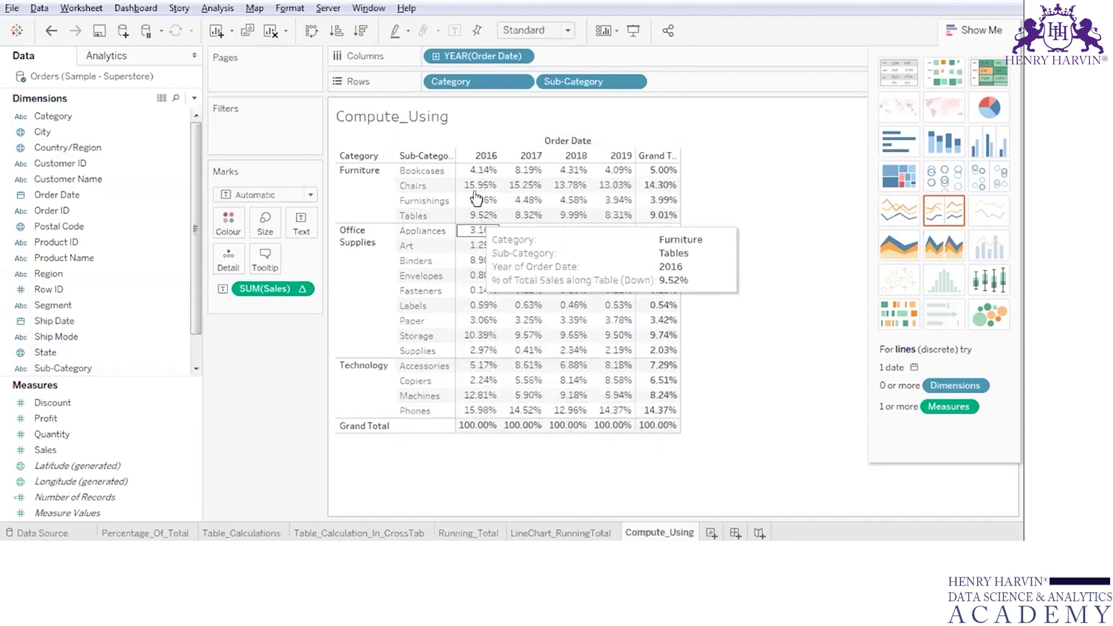
- Examine how the 2016 percentages add up down the column, from Furniture through Technology to the Grand Total row
click(483, 155)
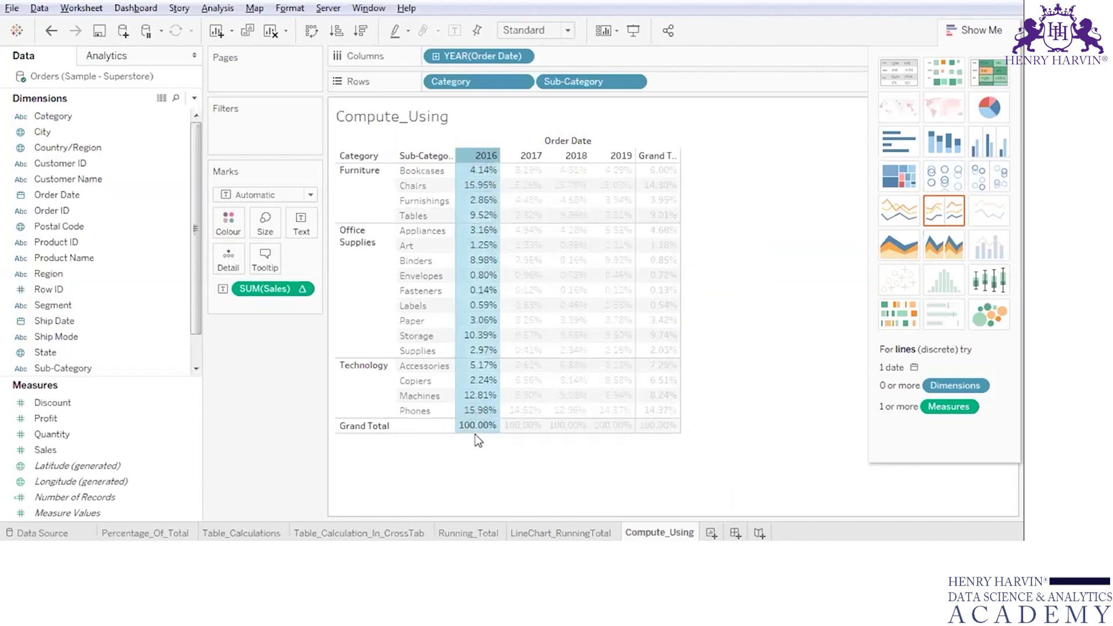
mouse_move(475, 433)
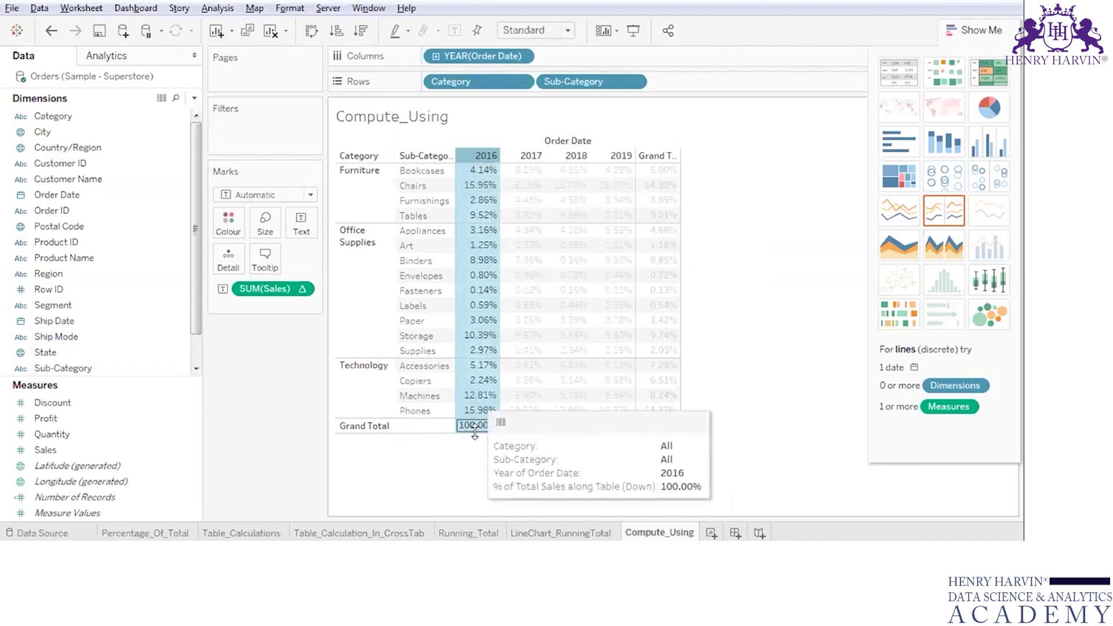
mouse_move(474, 173)
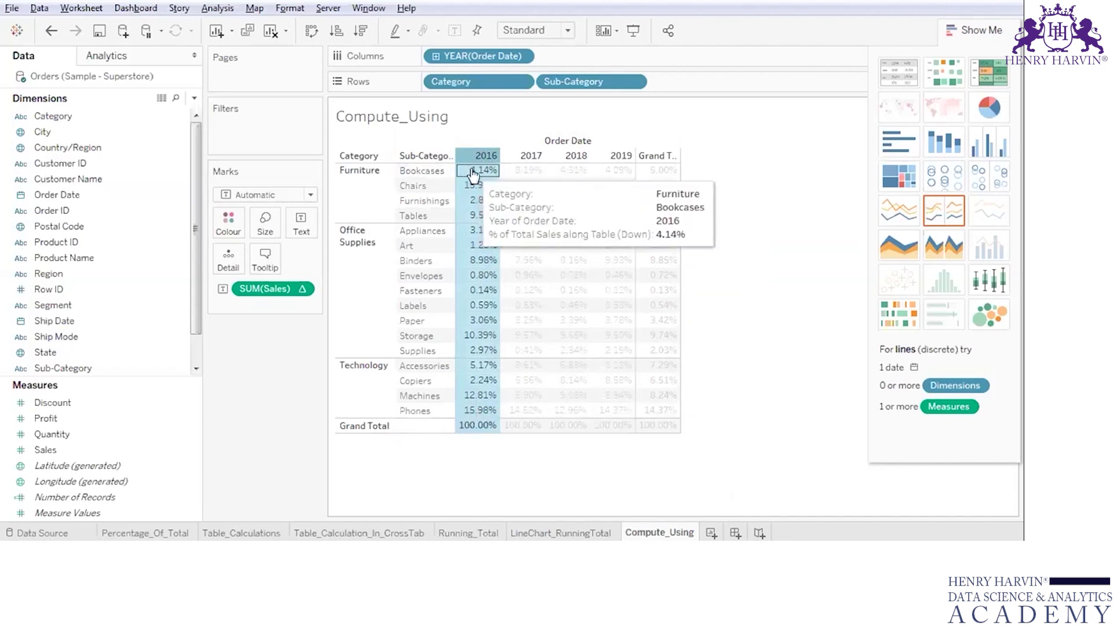
mouse_move(464, 192)
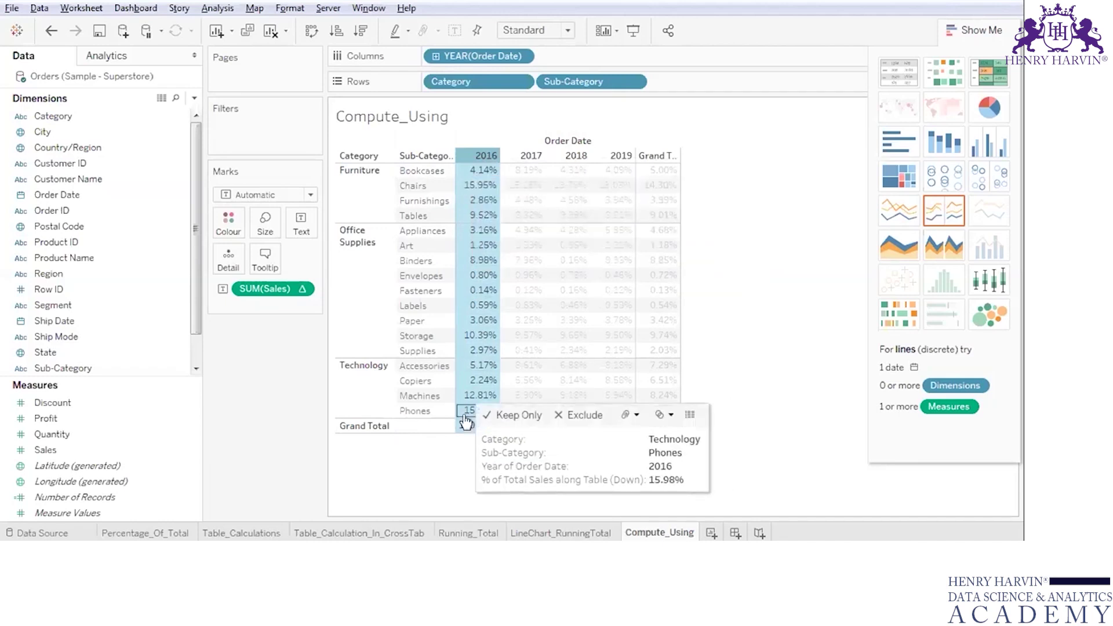
mouse_move(474, 346)
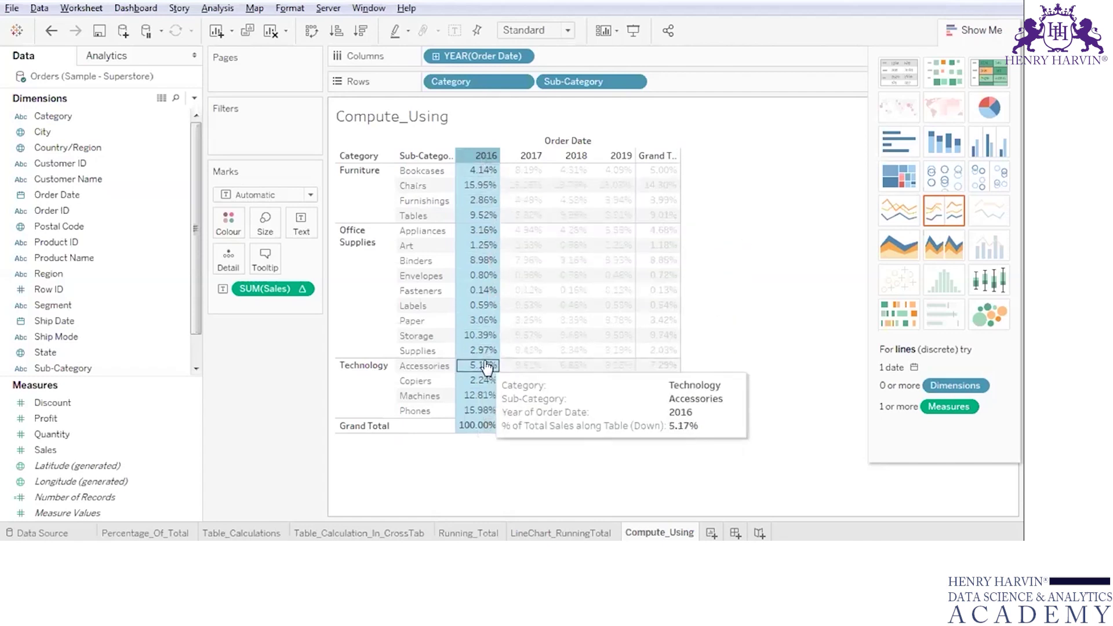
mouse_move(487, 371)
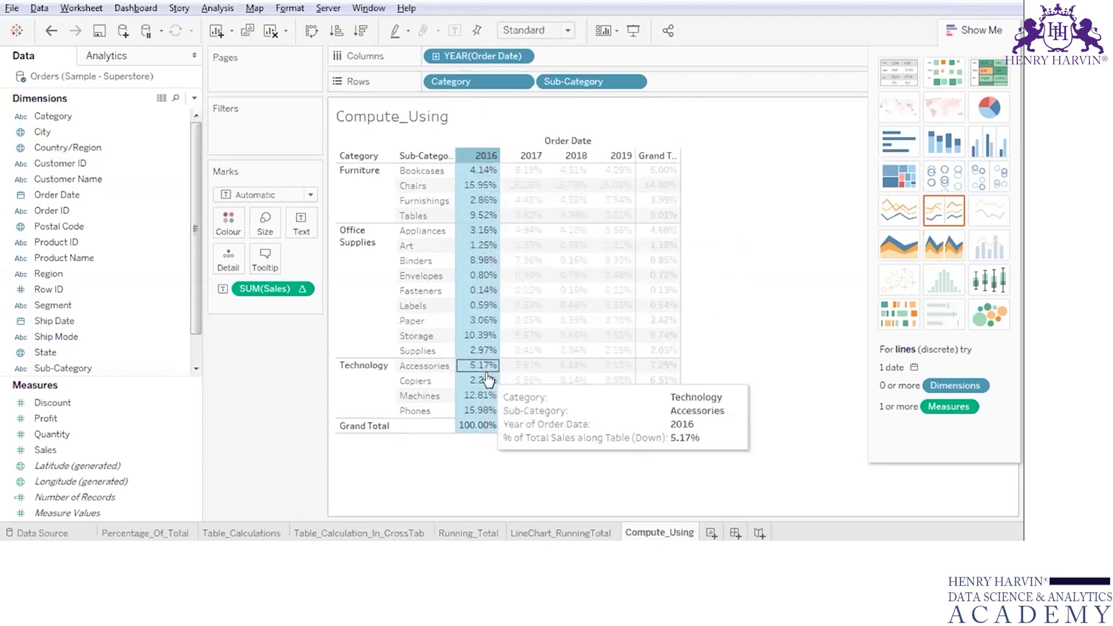
- Check the column totals for 2017 through 2019 and compare them with the Bookcases row across the years
click(517, 426)
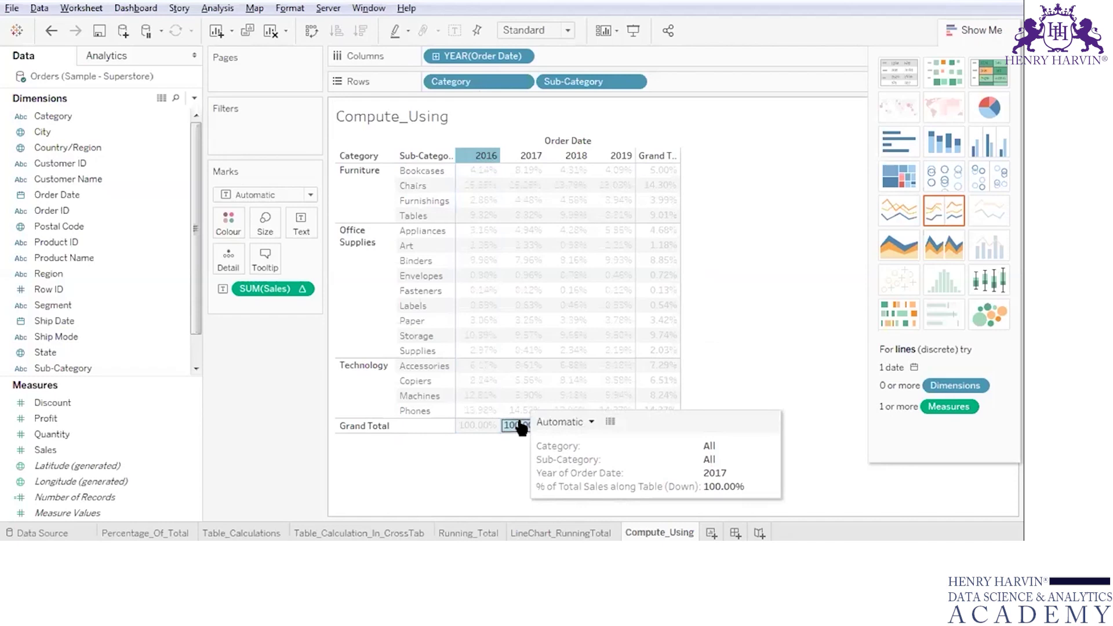
click(525, 161)
key(Right)
key(Right)
key(Right)
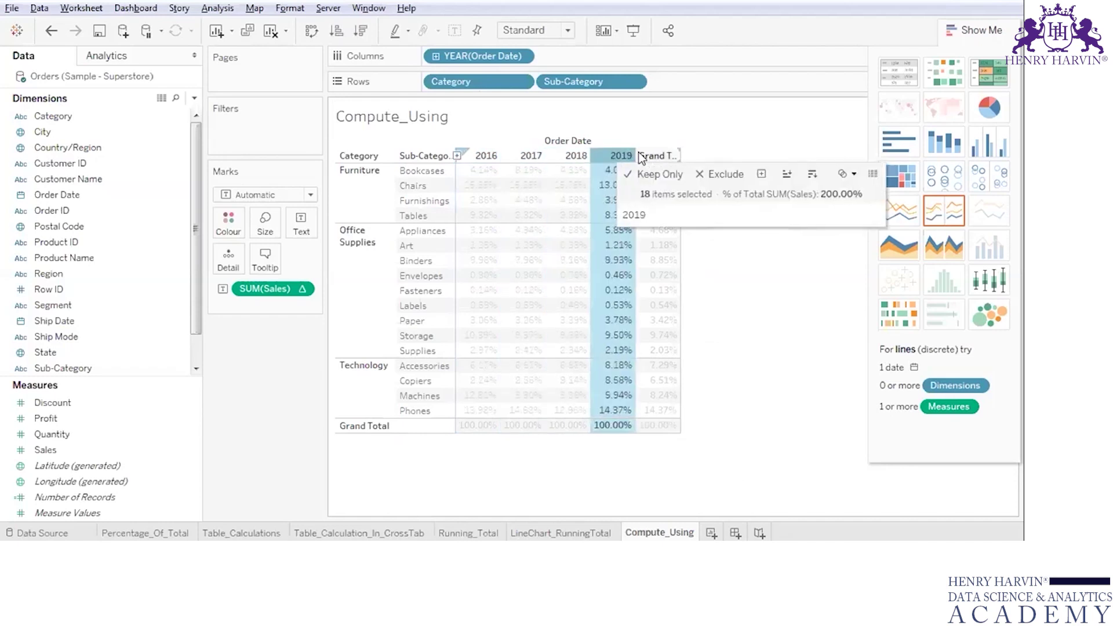
click(411, 170)
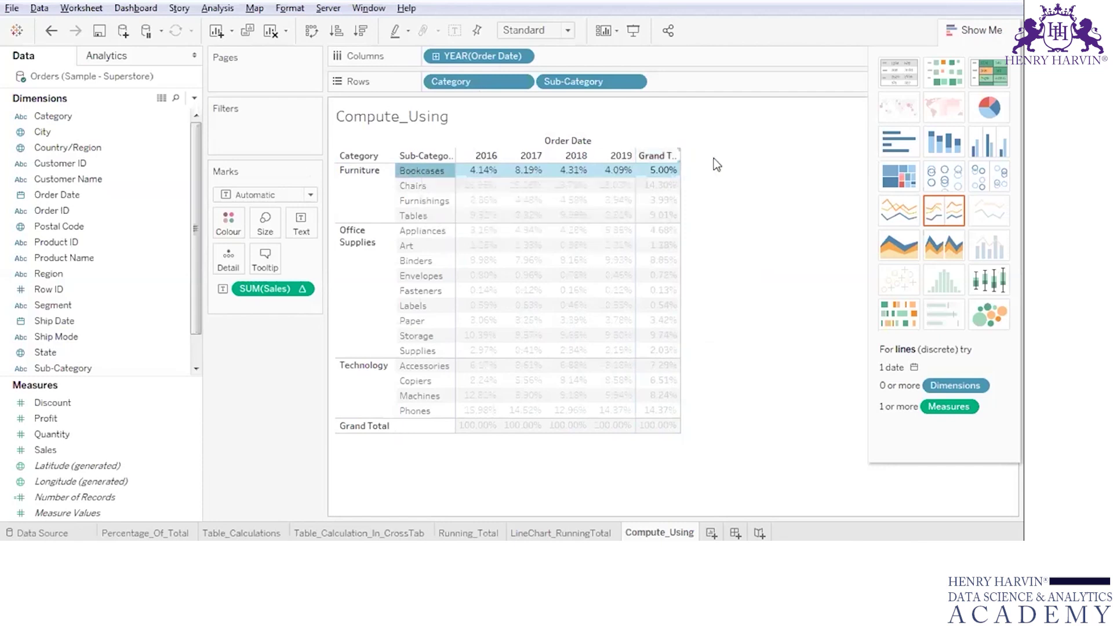
click(754, 182)
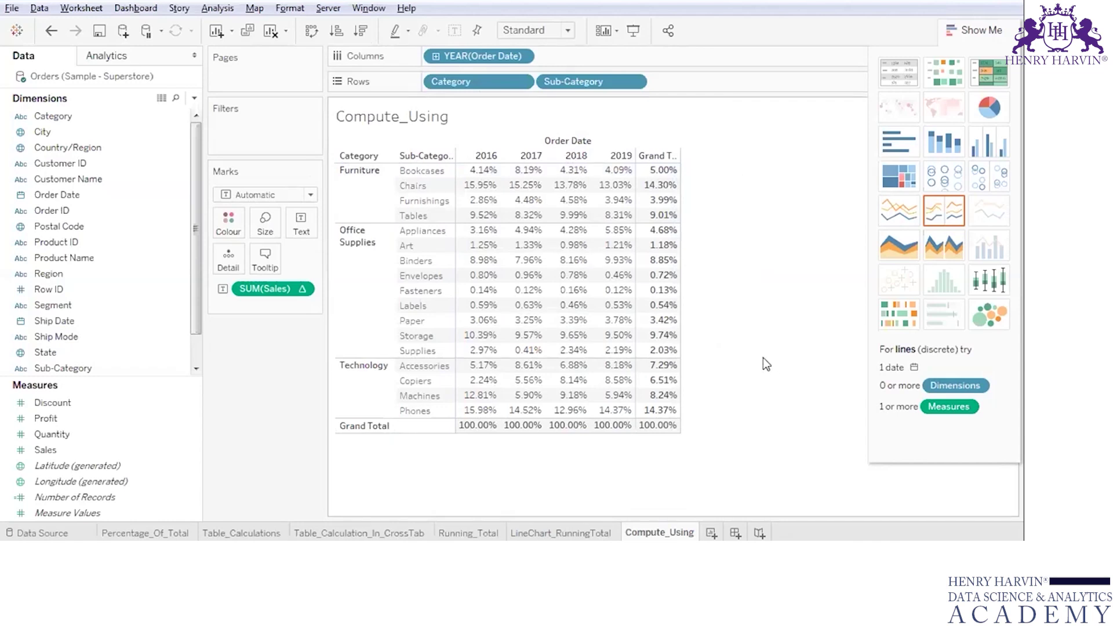
- Change the SUM(Sales) percent-of-total calculation to compute using Table
right_click(303, 289)
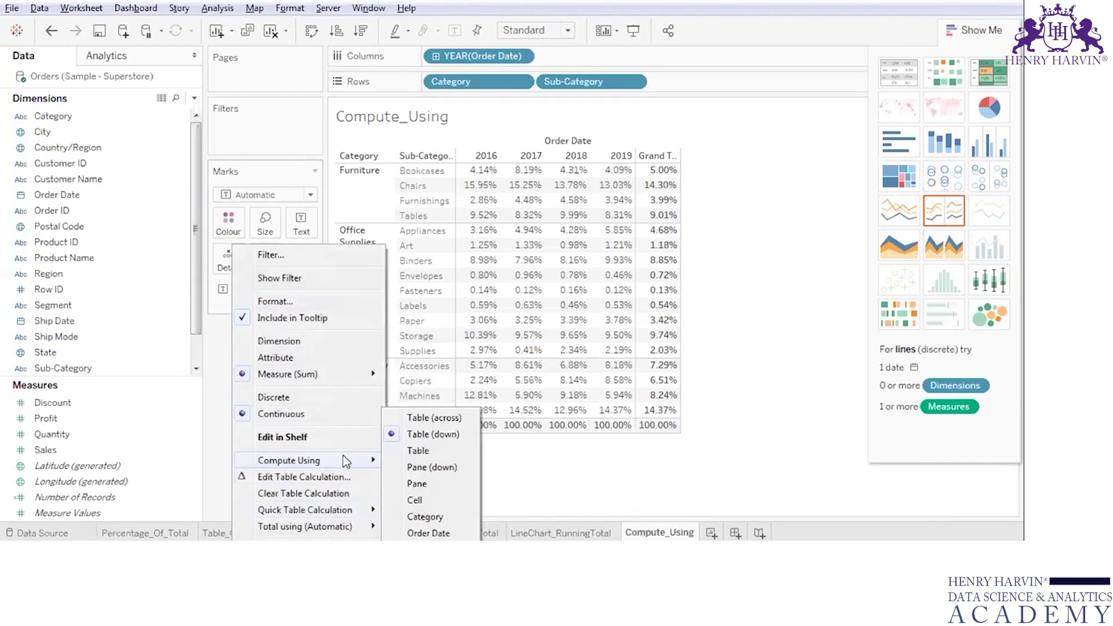
click(394, 450)
- Inspect the overall grand total and each year's share from 2019 back to 2016 in the Grand Total row
mouse_move(650, 432)
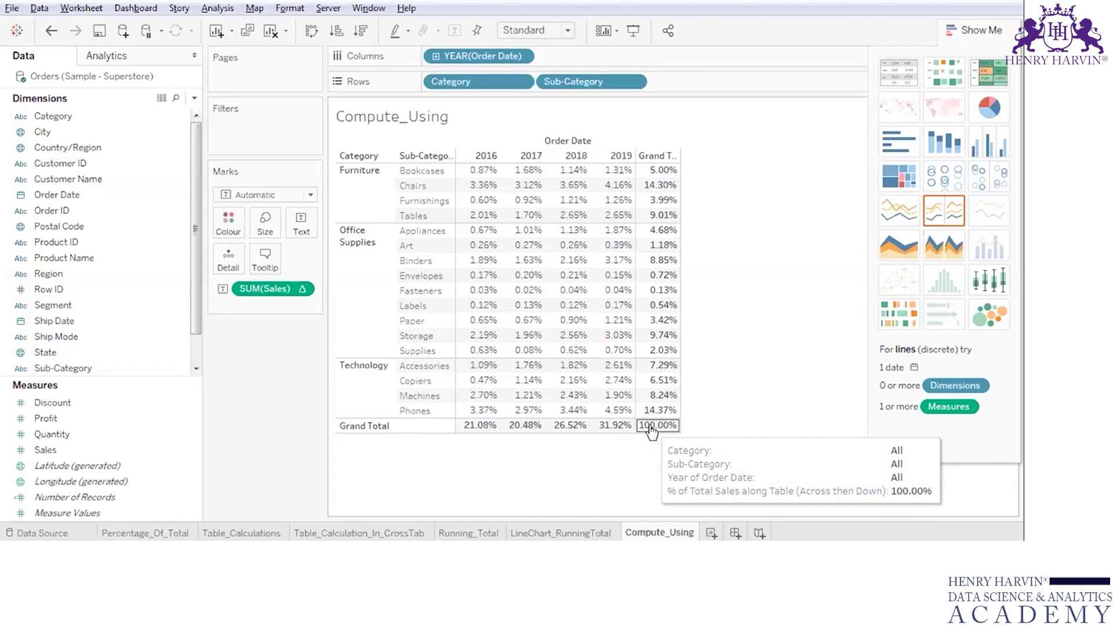
click(652, 427)
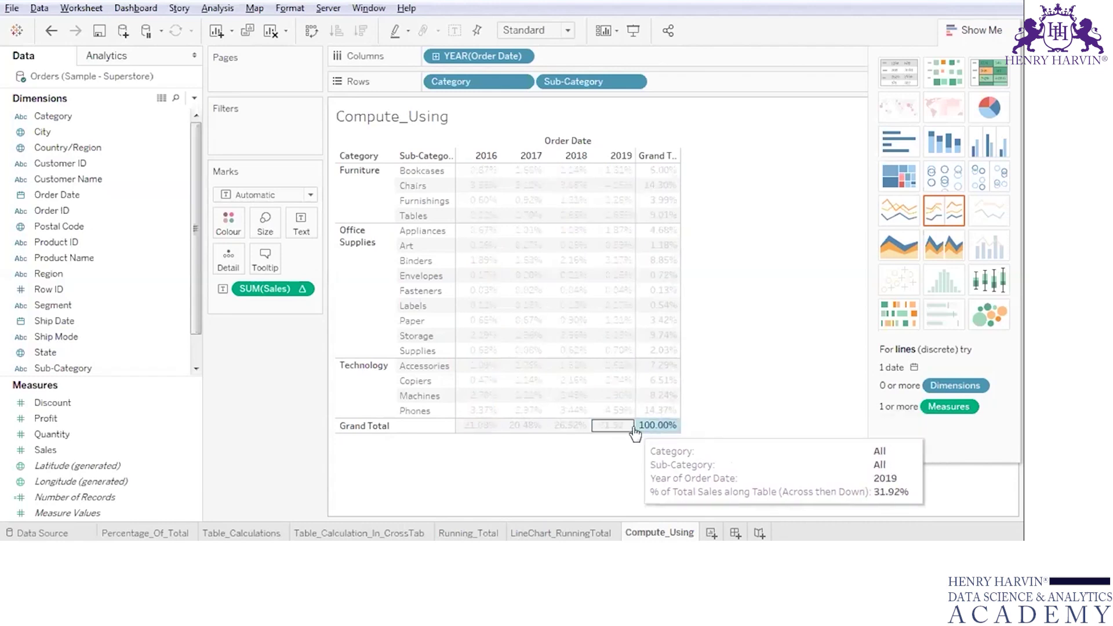
click(615, 426)
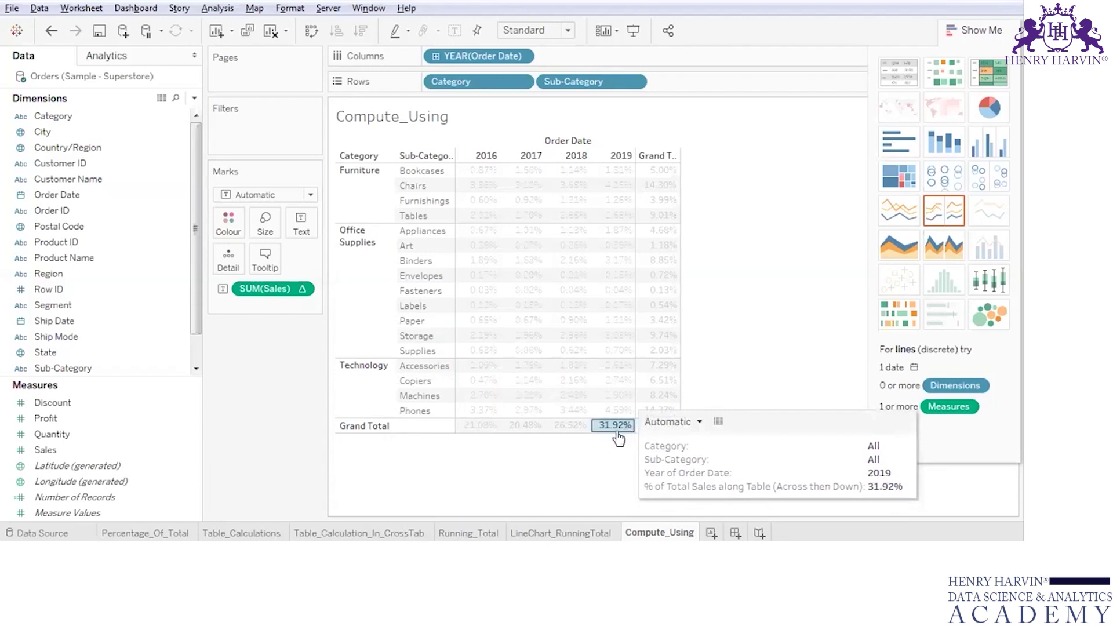
click(574, 429)
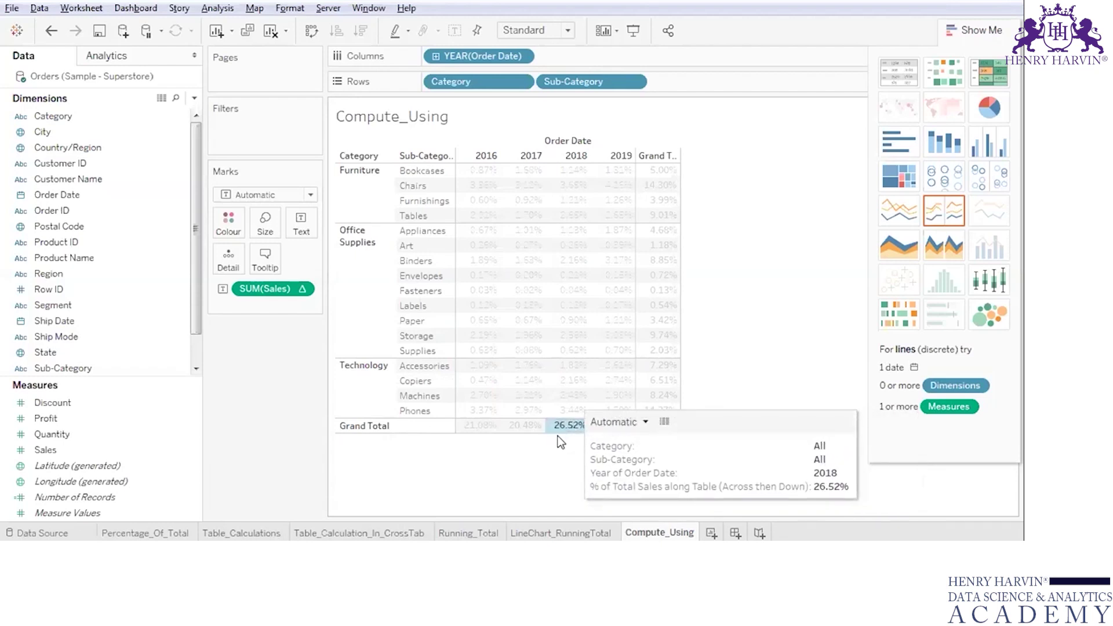
click(524, 428)
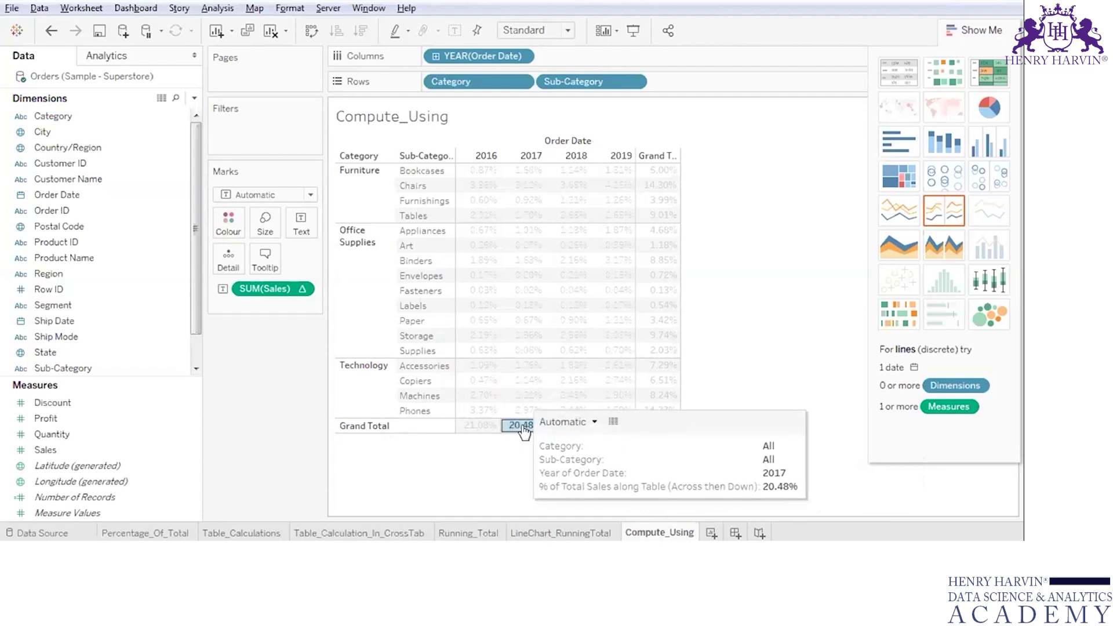
click(481, 435)
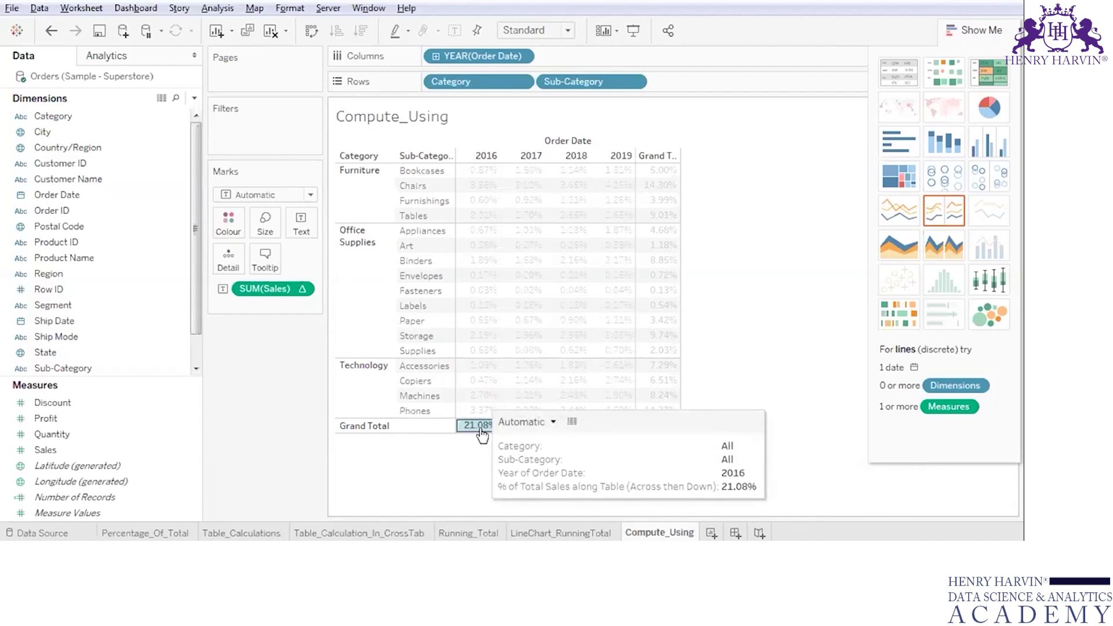
click(498, 463)
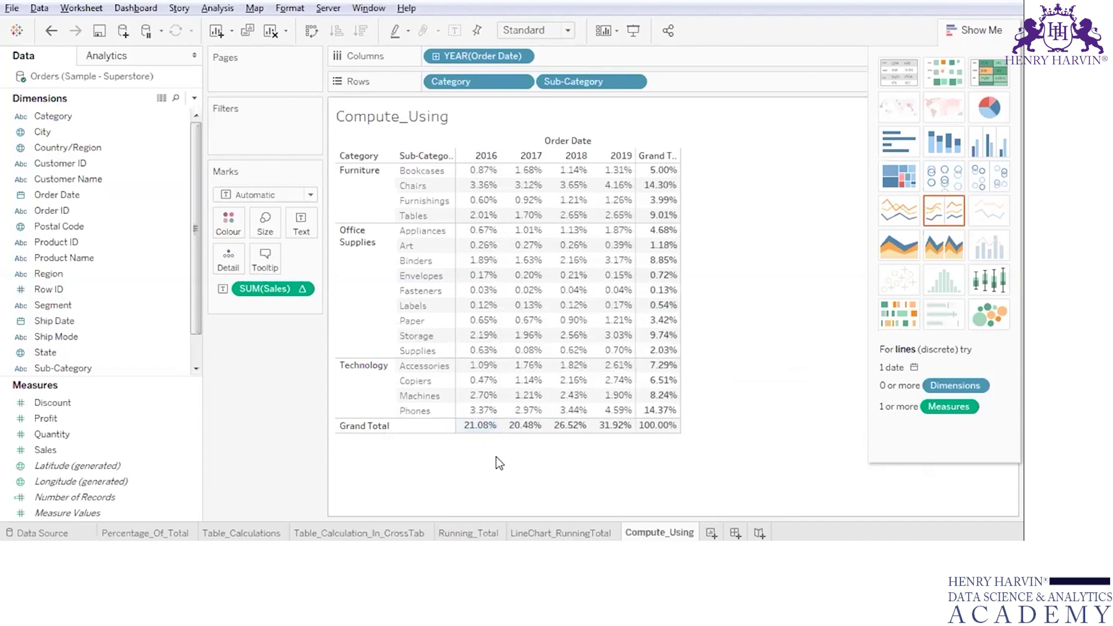
- Widen the crosstab's year columns until the full Grand Total column header fits
mouse_move(646, 429)
drag(681, 406, 757, 399)
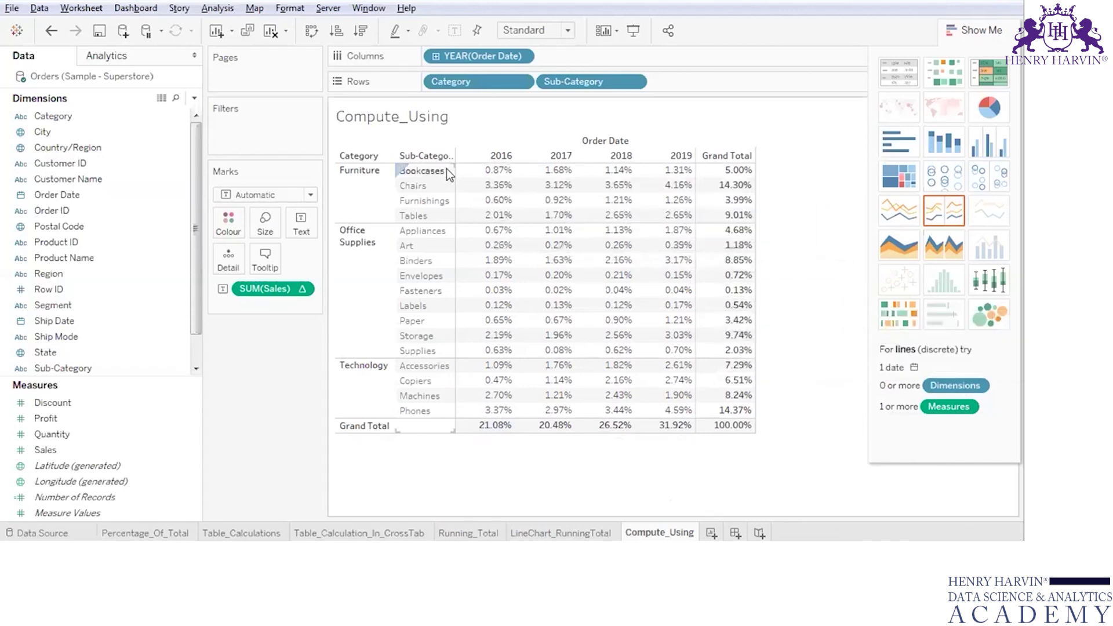
- Examine each sub-category's share in the Grand Total column, from Bookcases and Chairs down to Phones and the overall total
mouse_move(742, 176)
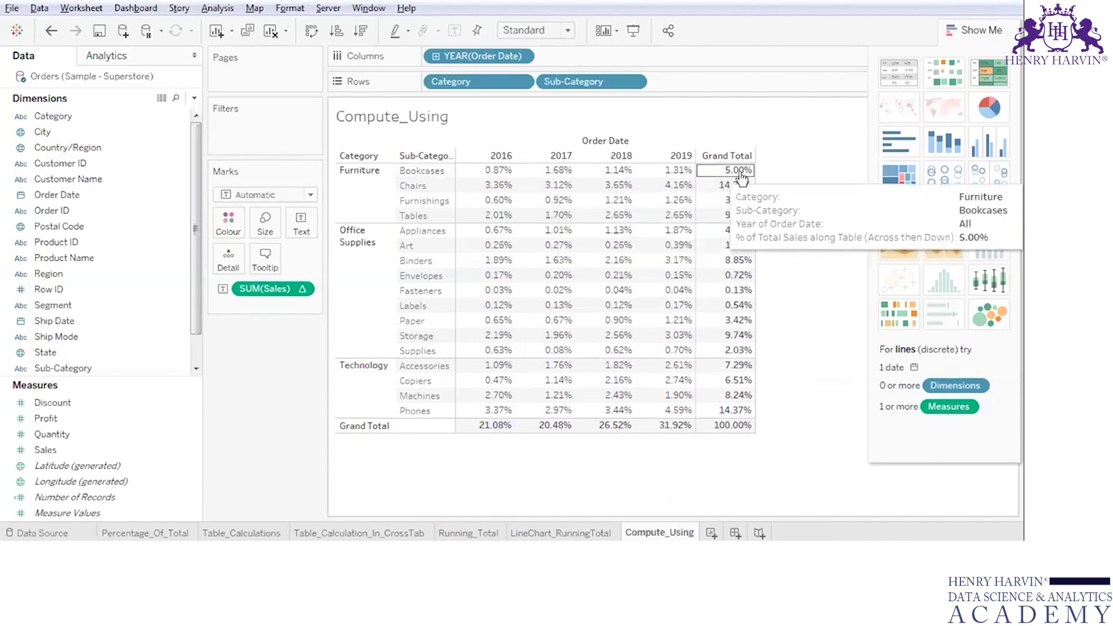
mouse_move(735, 439)
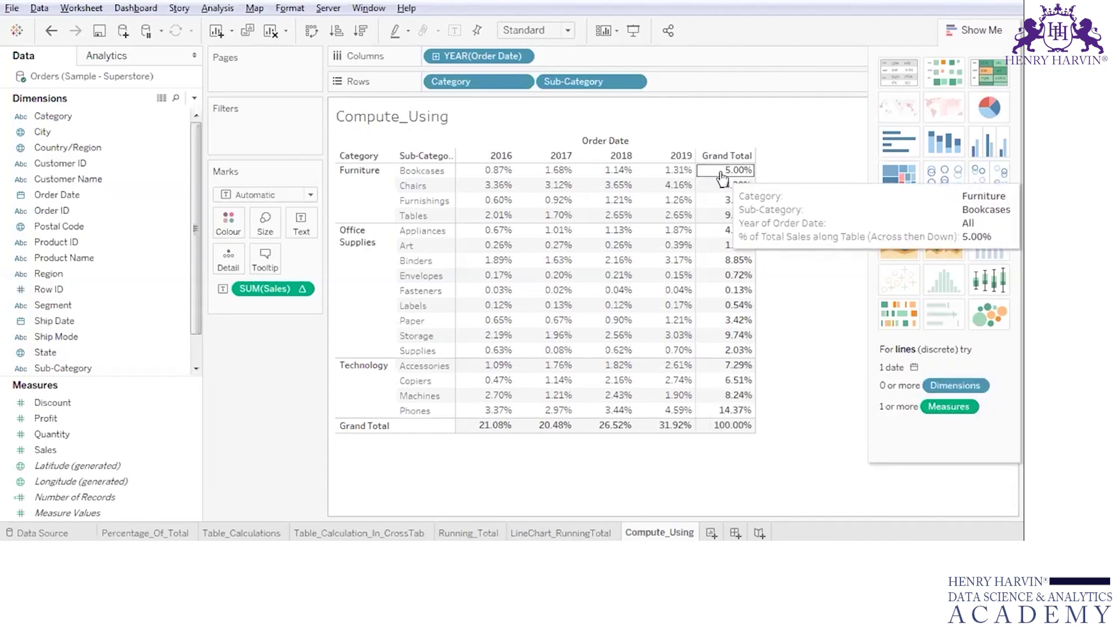
mouse_move(712, 197)
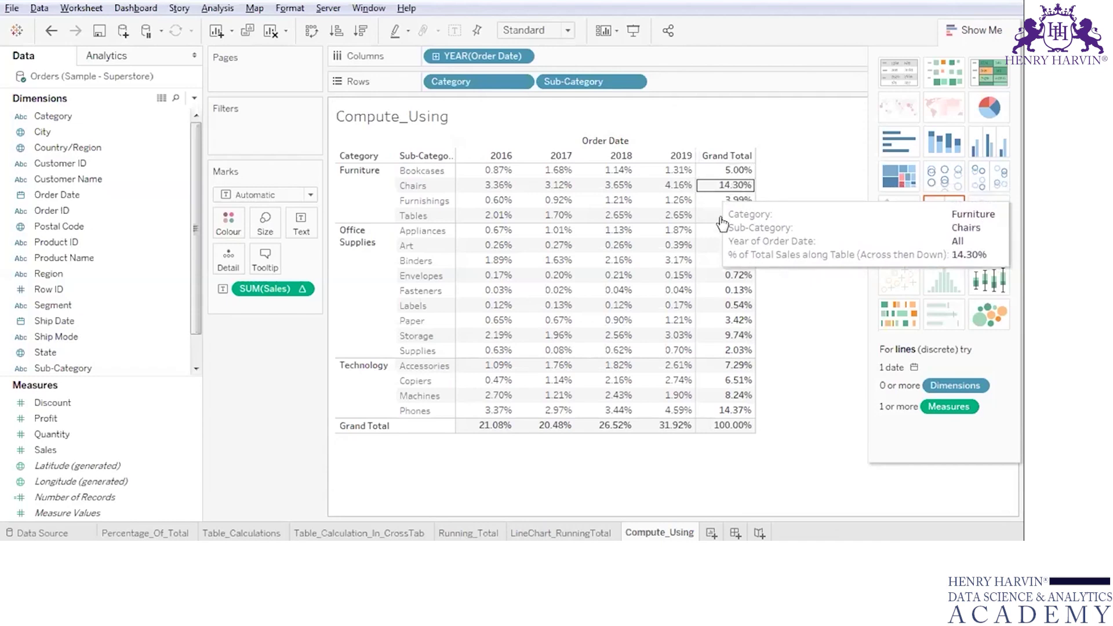
mouse_move(718, 415)
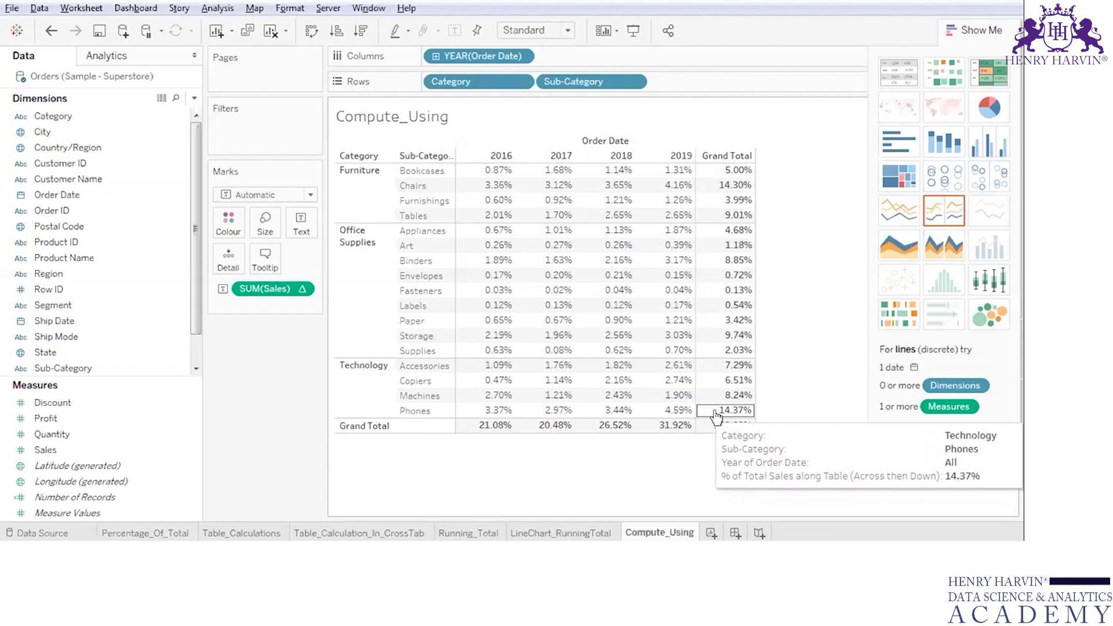
mouse_move(711, 265)
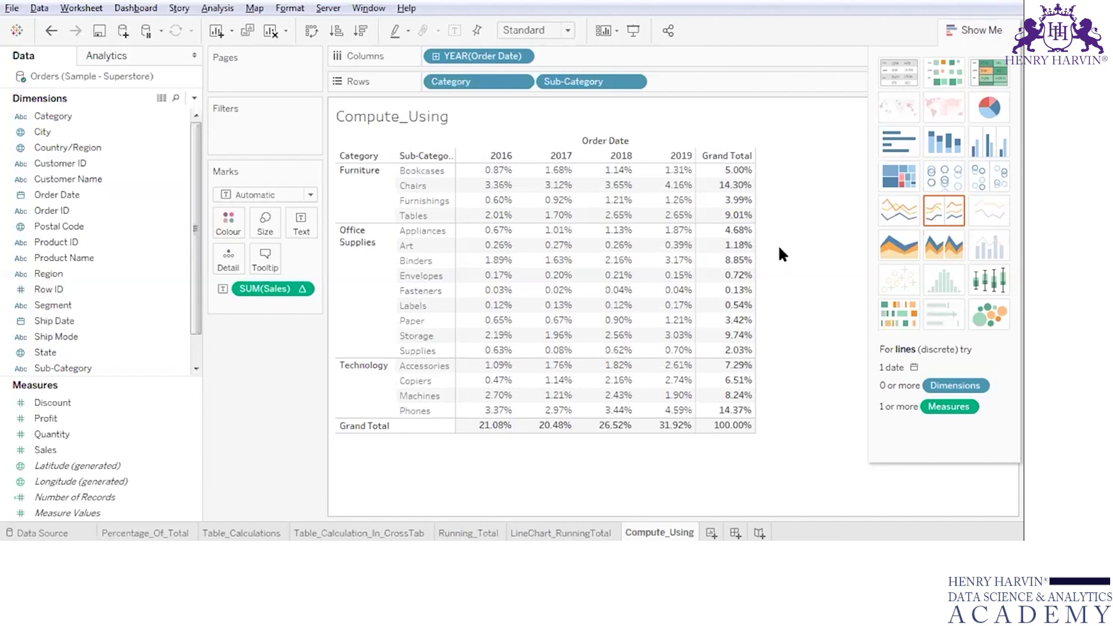
- Circle the yearly values, the Grand Total column and the Grand Total row with freehand red annotations, and clear the markings
click(630, 32)
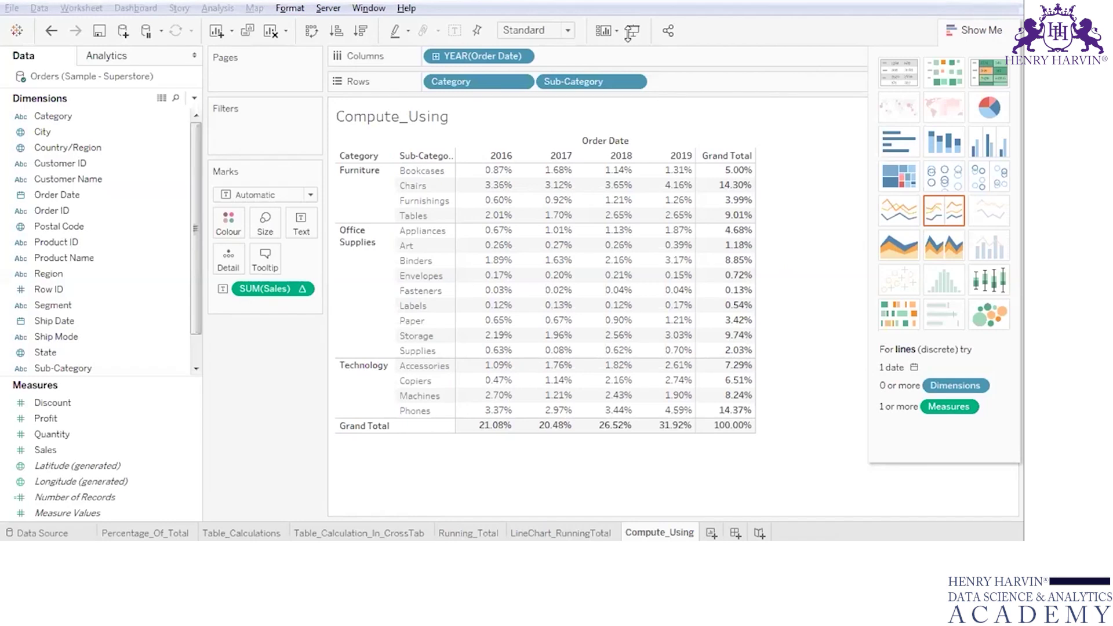
mouse_move(549, 164)
mouse_down()
mouse_move(545, 174)
mouse_move(577, 175)
mouse_move(547, 161)
mouse_move(607, 400)
mouse_move(635, 395)
mouse_move(638, 152)
mouse_move(605, 147)
mouse_move(596, 178)
mouse_up()
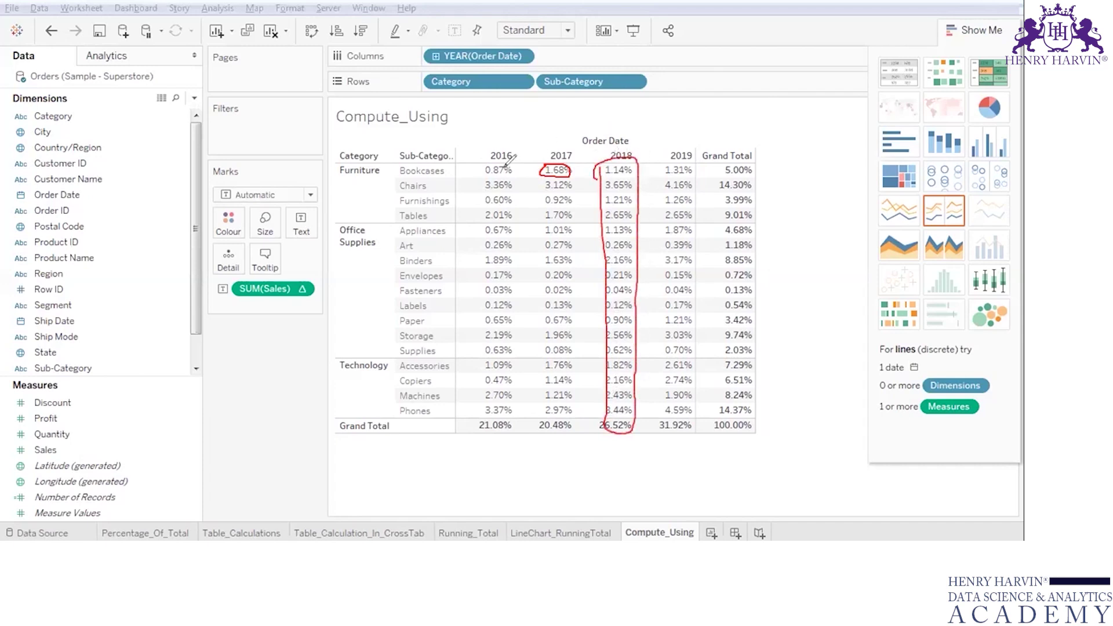
mouse_move(501, 160)
mouse_down()
mouse_move(462, 246)
mouse_move(477, 366)
mouse_move(497, 413)
mouse_move(702, 401)
mouse_move(716, 260)
mouse_move(702, 153)
mouse_move(672, 136)
mouse_move(498, 161)
mouse_up()
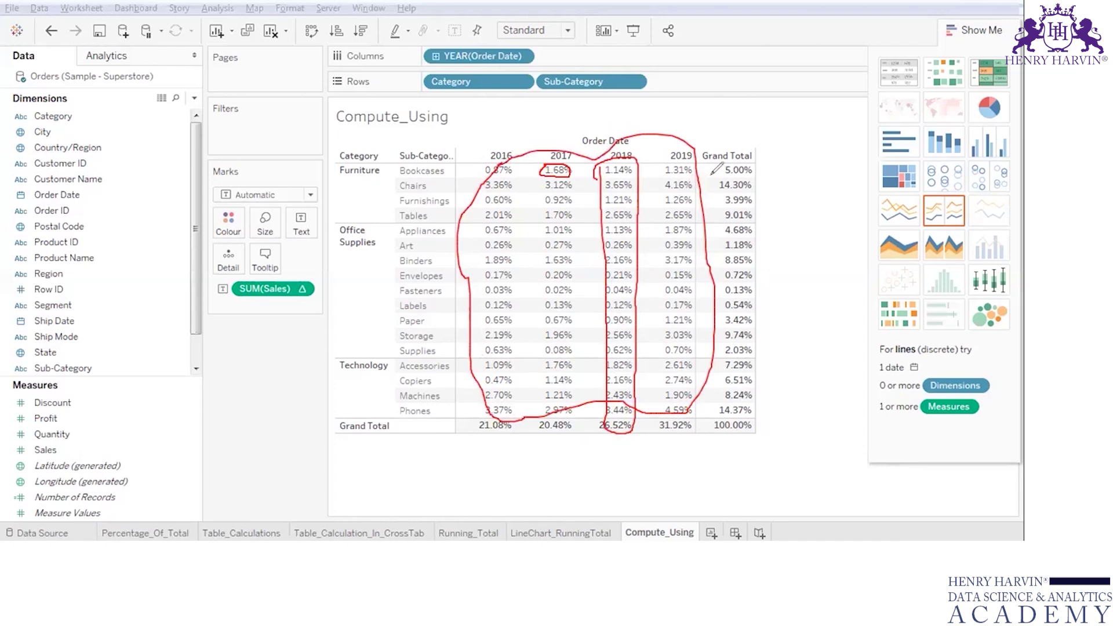
mouse_move(711, 177)
mouse_down()
mouse_move(774, 133)
mouse_move(793, 267)
mouse_move(784, 406)
mouse_move(741, 465)
mouse_move(702, 173)
mouse_up()
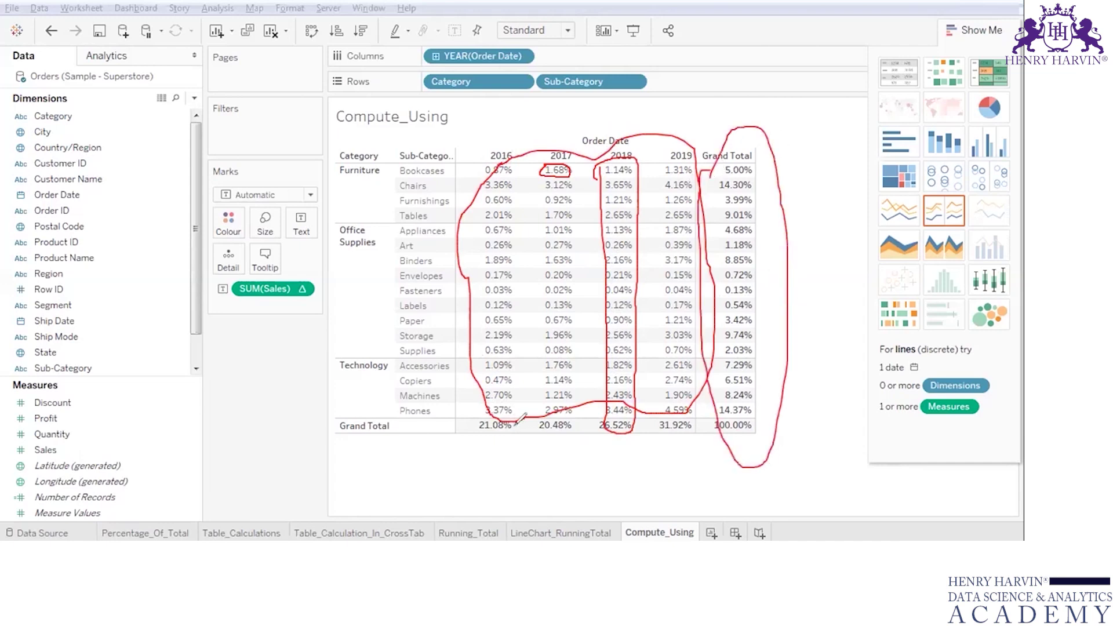
mouse_move(467, 428)
mouse_down()
mouse_move(650, 381)
mouse_move(498, 497)
mouse_move(489, 415)
mouse_up()
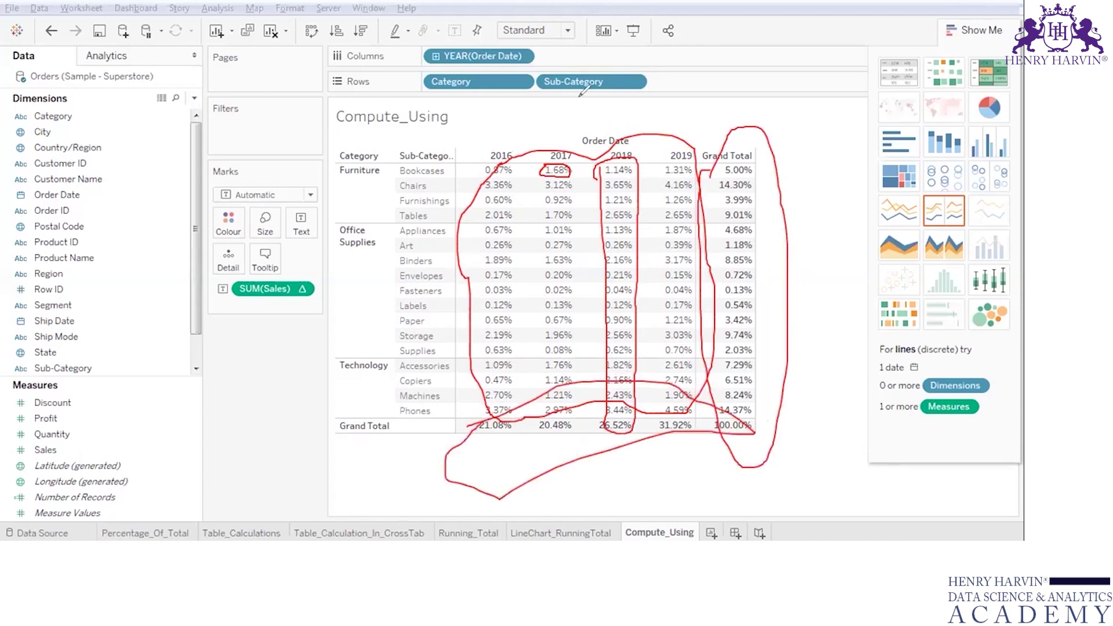
key(e)
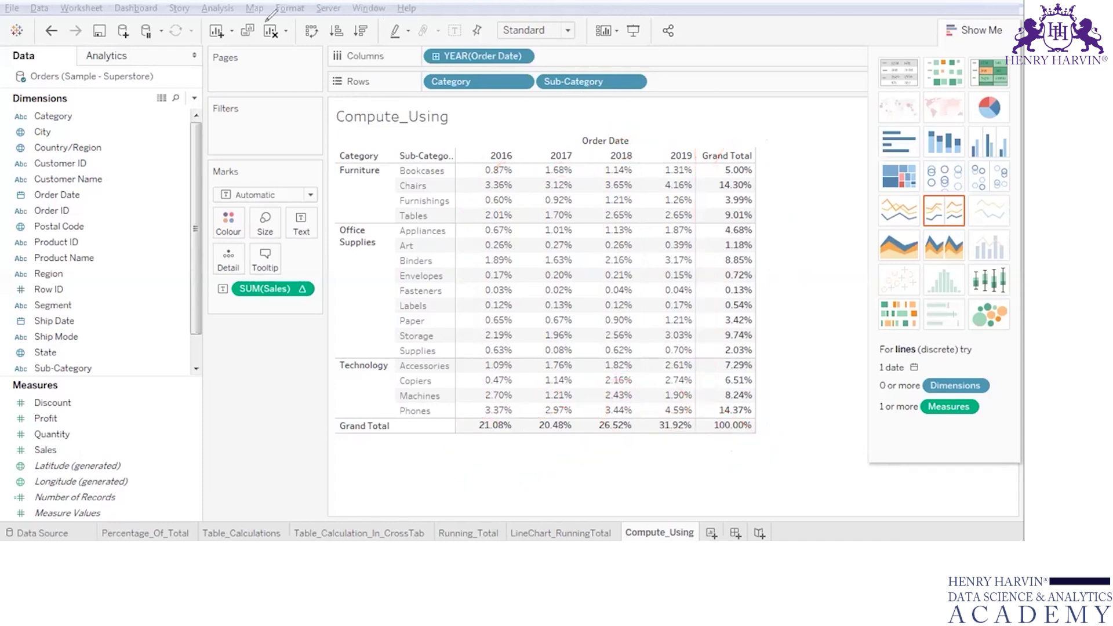
key(Escape)
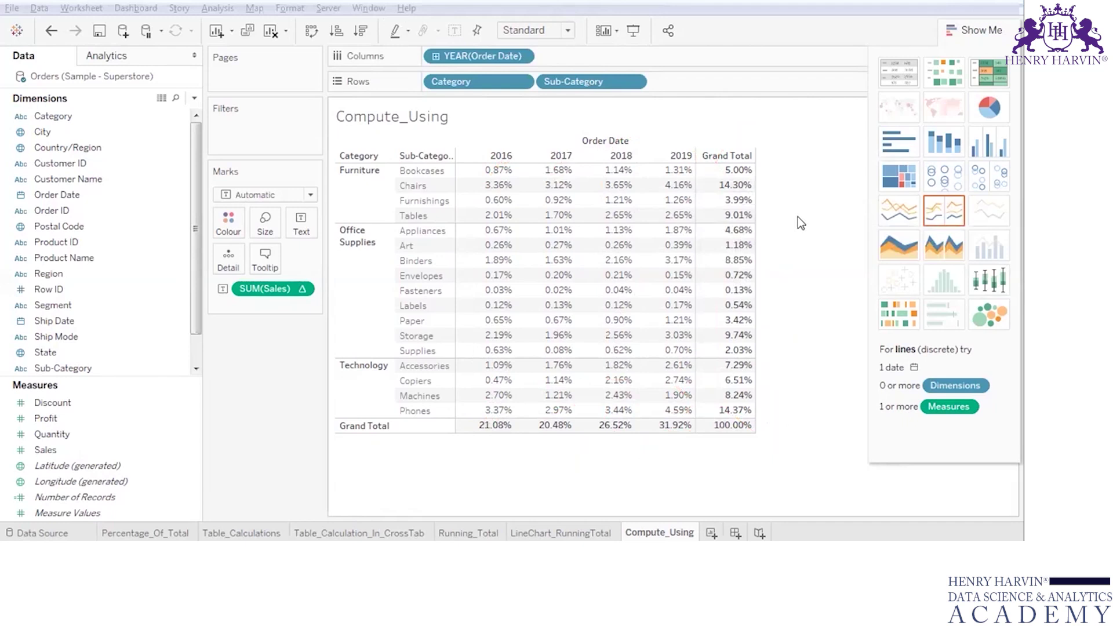